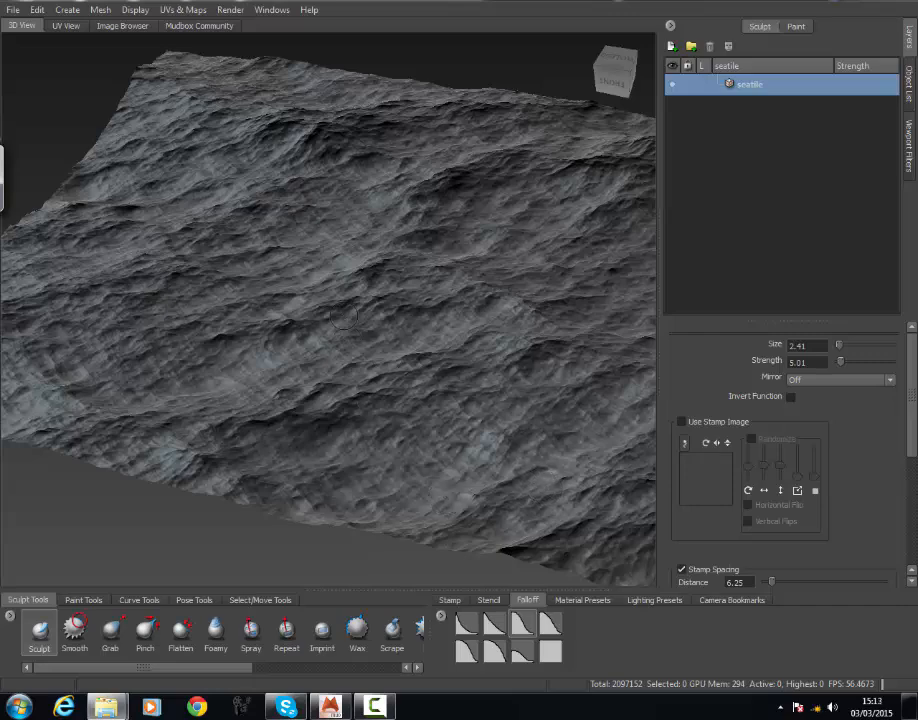
- Inspect the seatile mesh from several angles and check its UV layout
{"action": "right_click_drag", "start_coordinate": [394, 316], "coordinate": [320, 325], "text": "alt"}
{"action": "left_click_drag", "start_coordinate": [345, 300], "coordinate": [403, 336], "text": "alt"}
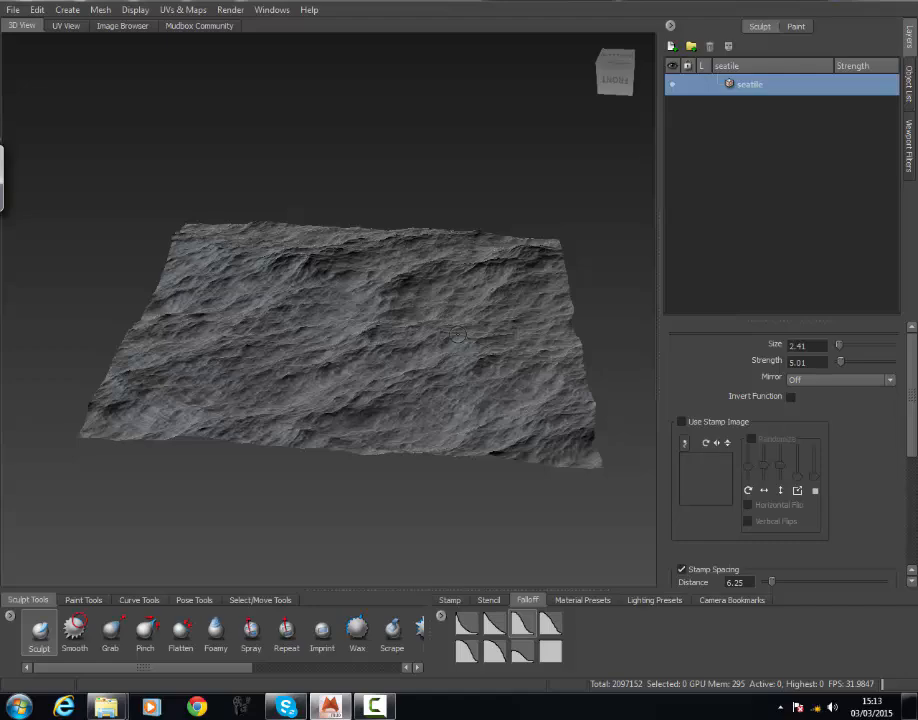
{"action": "left_click_drag", "start_coordinate": [410, 286], "coordinate": [506, 372], "text": "alt"}
{"action": "left_click", "coordinate": [63, 27]}
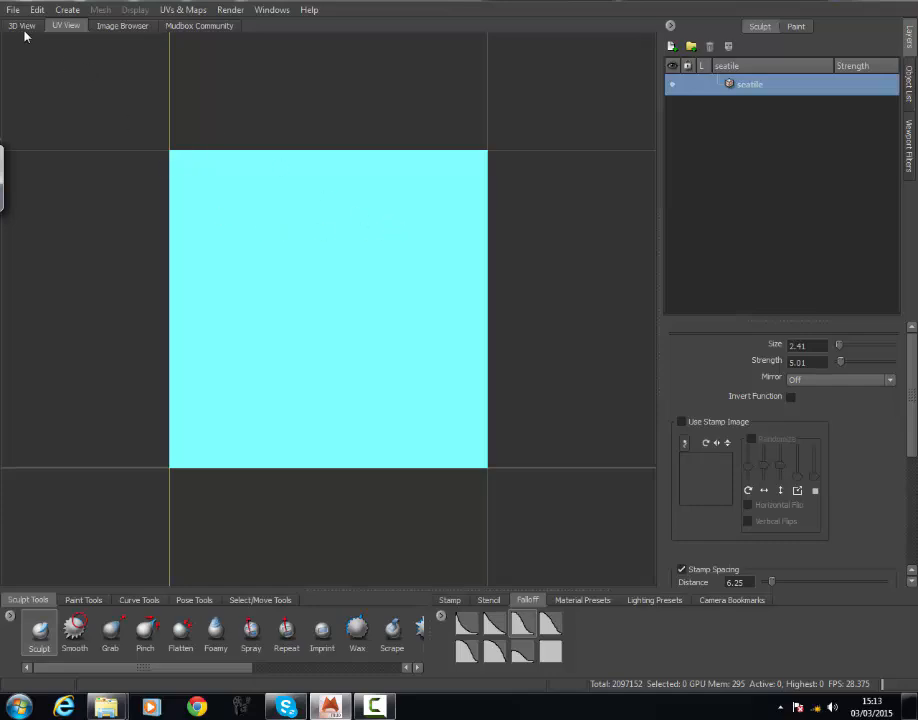
{"action": "left_click", "coordinate": [24, 26]}
{"action": "scroll", "coordinate": [480, 350], "scroll_direction": "up", "scroll_amount": 3}
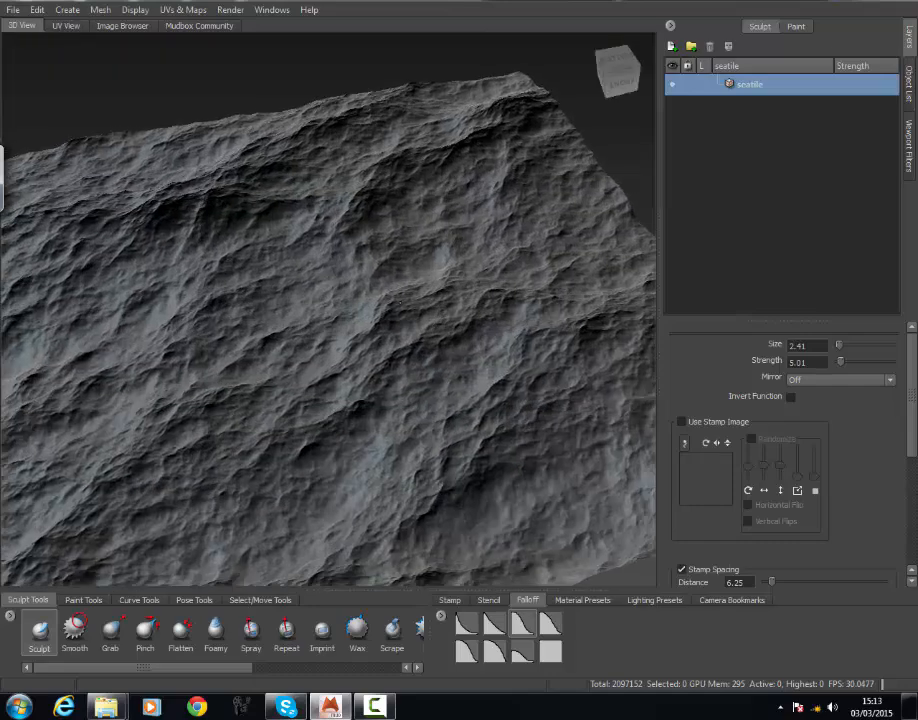
{"action": "mouse_move", "coordinate": [550, 360]}
{"action": "left_mouse_down", "text": "alt"}
{"action": "mouse_move", "coordinate": [475, 372]}
{"action": "mouse_move", "coordinate": [461, 308]}
{"action": "left_mouse_up", "text": "alt"}
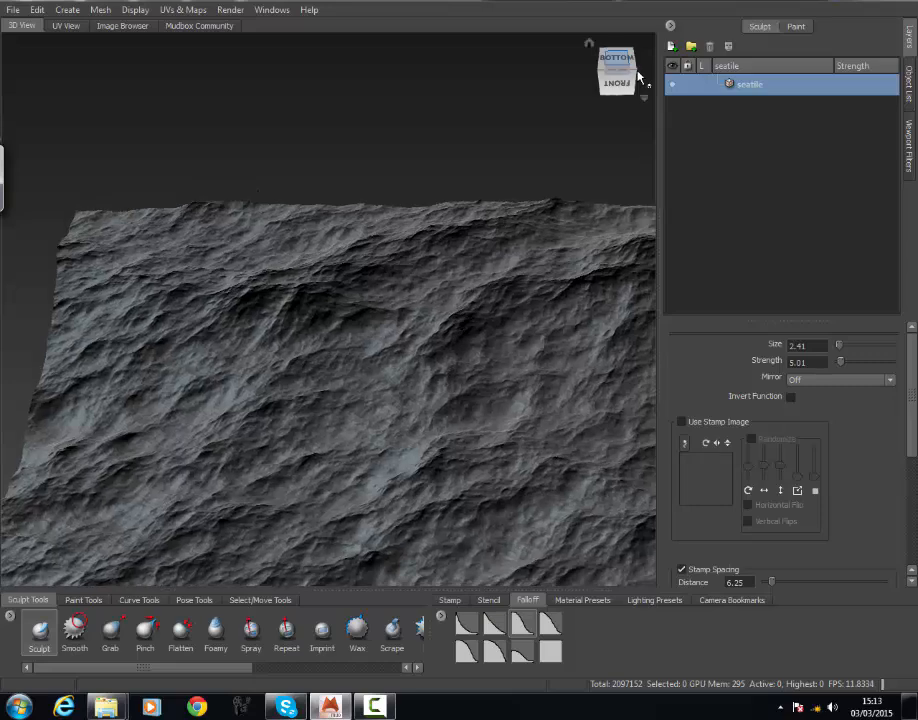
- Add a new sculpt layer above the seatile base and choose the Foamy brush
{"action": "left_click", "coordinate": [672, 47]}
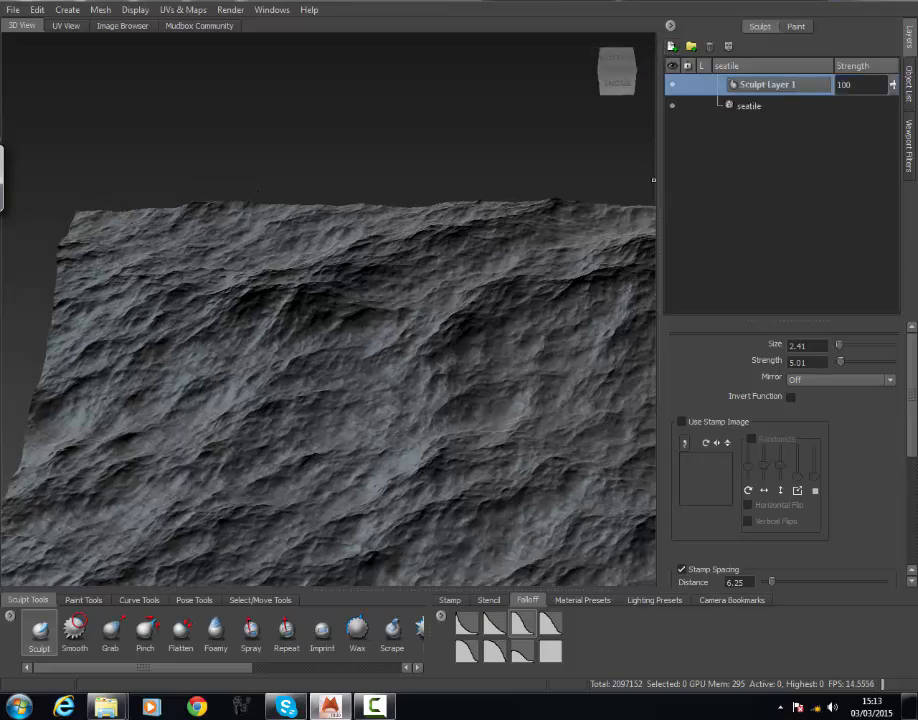
{"action": "left_click_drag", "start_coordinate": [351, 311], "coordinate": [393, 504], "text": "alt"}
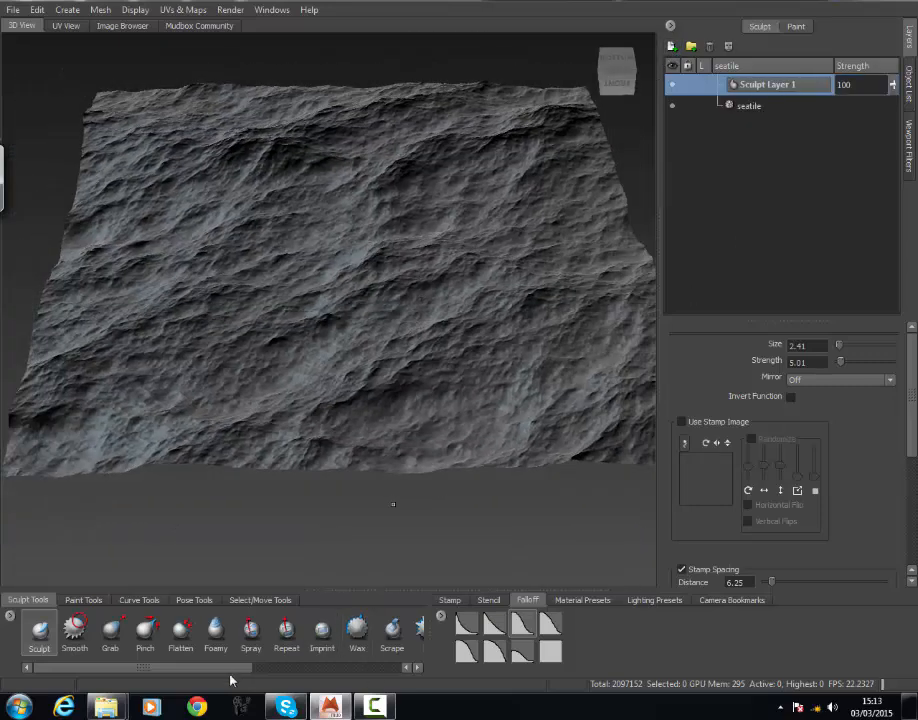
{"action": "mouse_move", "coordinate": [229, 672]}
{"action": "left_mouse_down"}
{"action": "mouse_move", "coordinate": [318, 656]}
{"action": "mouse_move", "coordinate": [341, 668]}
{"action": "mouse_move", "coordinate": [382, 668]}
{"action": "mouse_move", "coordinate": [270, 690]}
{"action": "left_mouse_up"}
{"action": "left_click", "coordinate": [139, 630]}
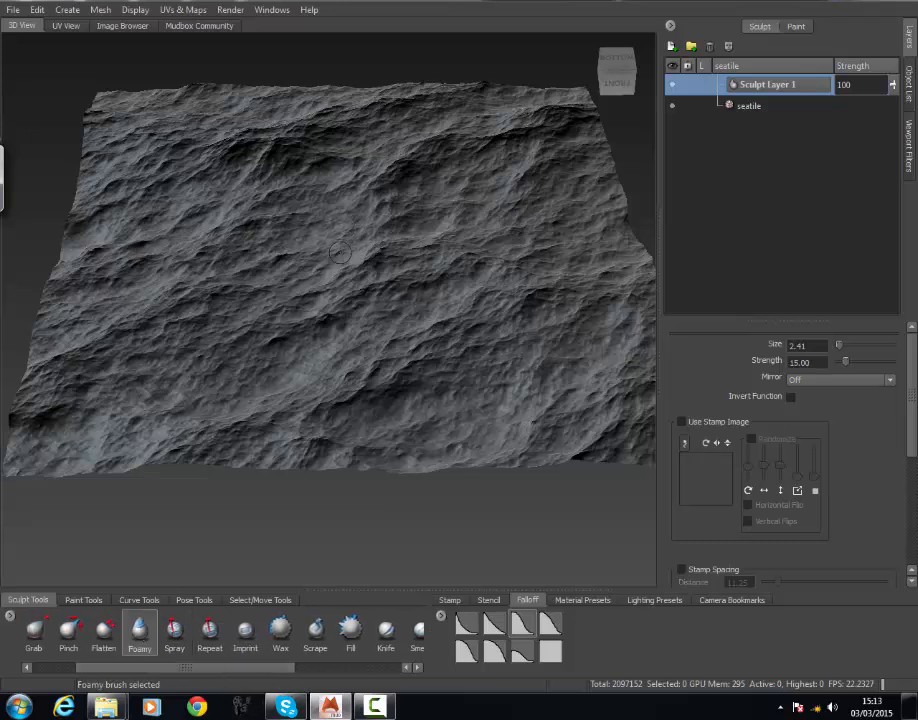
- Set the Foamy brush's size to 6.17 and its strength to 27.63
{"action": "key", "text": "m"}
{"action": "mouse_move", "coordinate": [372, 278]}
{"action": "left_mouse_down"}
{"action": "mouse_move", "coordinate": [365, 268]}
{"action": "mouse_move", "coordinate": [355, 277]}
{"action": "mouse_move", "coordinate": [372, 385]}
{"action": "left_mouse_up"}
{"action": "key", "text": "m"}
{"action": "key", "text": "b"}
{"action": "right_click_drag", "start_coordinate": [372, 385], "coordinate": [441, 413], "text": "alt"}
{"action": "mouse_move", "coordinate": [441, 413]}
{"action": "left_mouse_down", "text": "alt"}
{"action": "mouse_move", "coordinate": [428, 361]}
{"action": "mouse_move", "coordinate": [443, 354]}
{"action": "left_mouse_up", "text": "alt"}
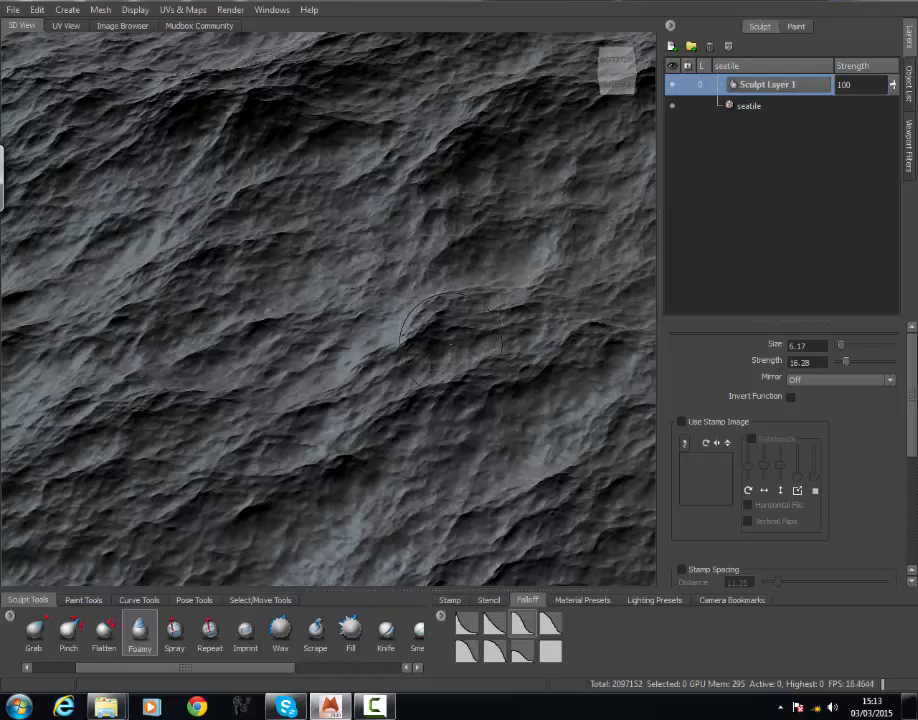
{"action": "key", "text": "m"}
{"action": "mouse_move", "coordinate": [450, 338]}
{"action": "left_mouse_down"}
{"action": "mouse_move", "coordinate": [450, 125]}
{"action": "mouse_move", "coordinate": [450, 150]}
{"action": "left_mouse_up"}
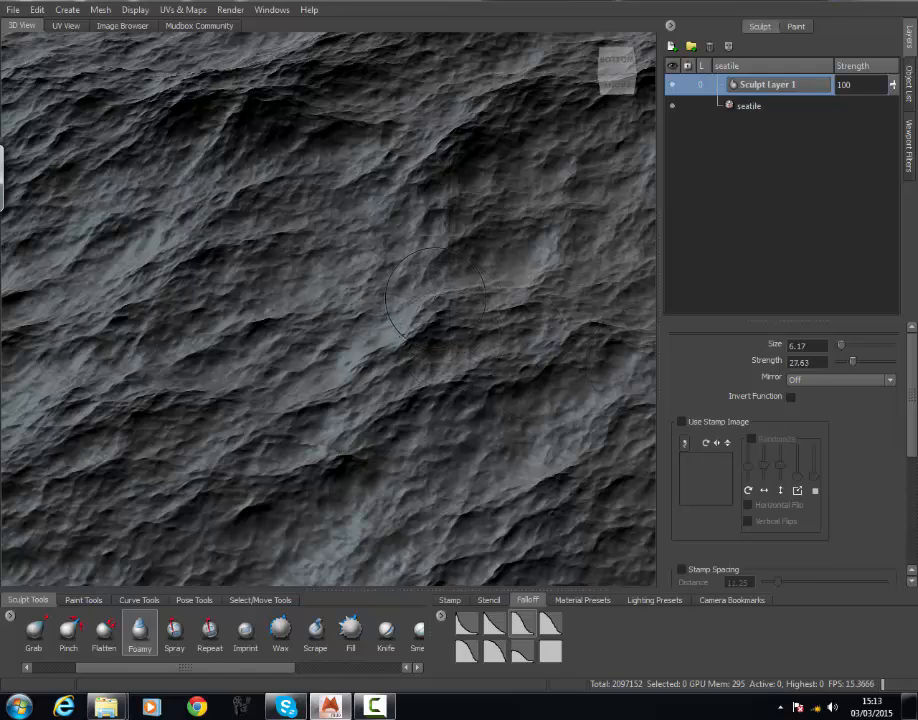
- Sculpt the wave ridge near the tile's centre with the Foamy brush and set the brush size to 9.22
{"action": "key", "text": "m"}
{"action": "left_click_drag", "start_coordinate": [436, 311], "coordinate": [436, 257]}
{"action": "key", "text": "b"}
{"action": "left_click_drag", "start_coordinate": [452, 350], "coordinate": [437, 350]}
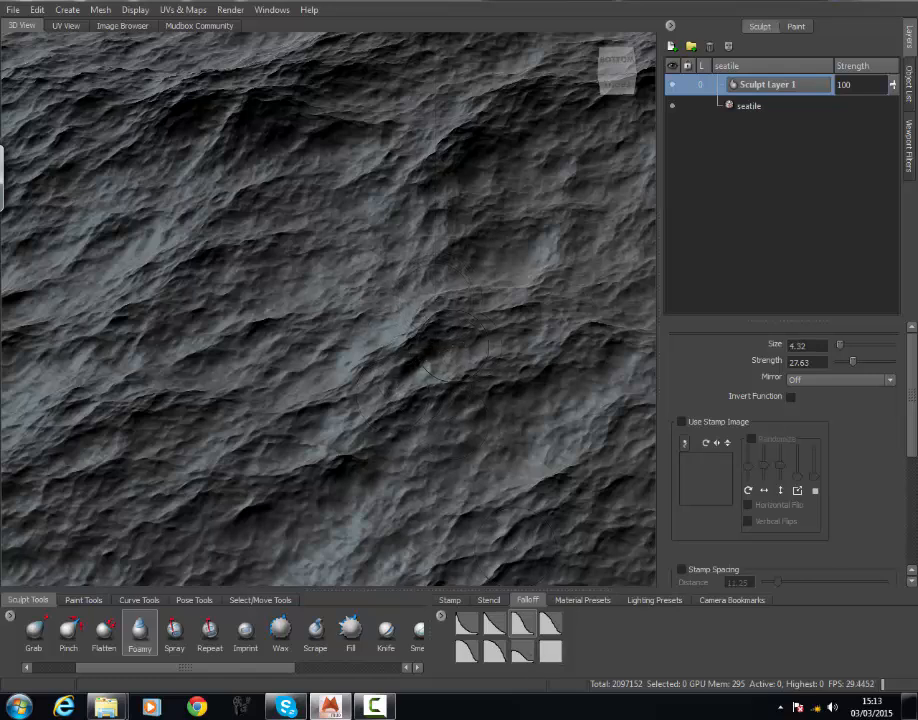
{"action": "key", "text": "b"}
{"action": "left_click_drag", "start_coordinate": [477, 284], "coordinate": [516, 284]}
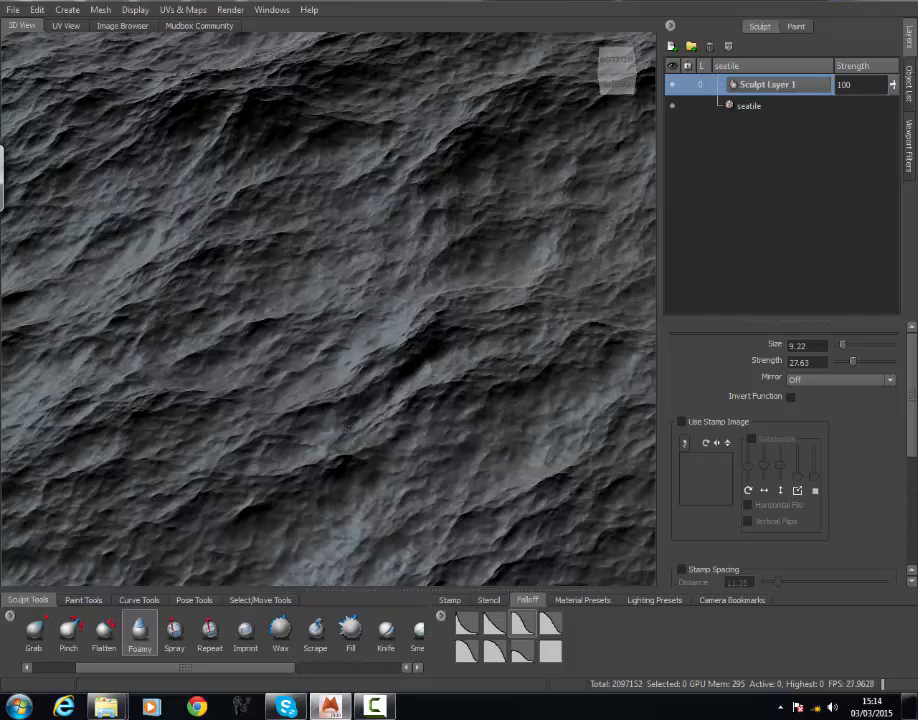
- Enlarge the Foamy brush to size 12.10 and sculpt broad swells around the tile's centre and far ridges
{"action": "left_click_drag", "start_coordinate": [340, 368], "coordinate": [440, 290], "text": "alt"}
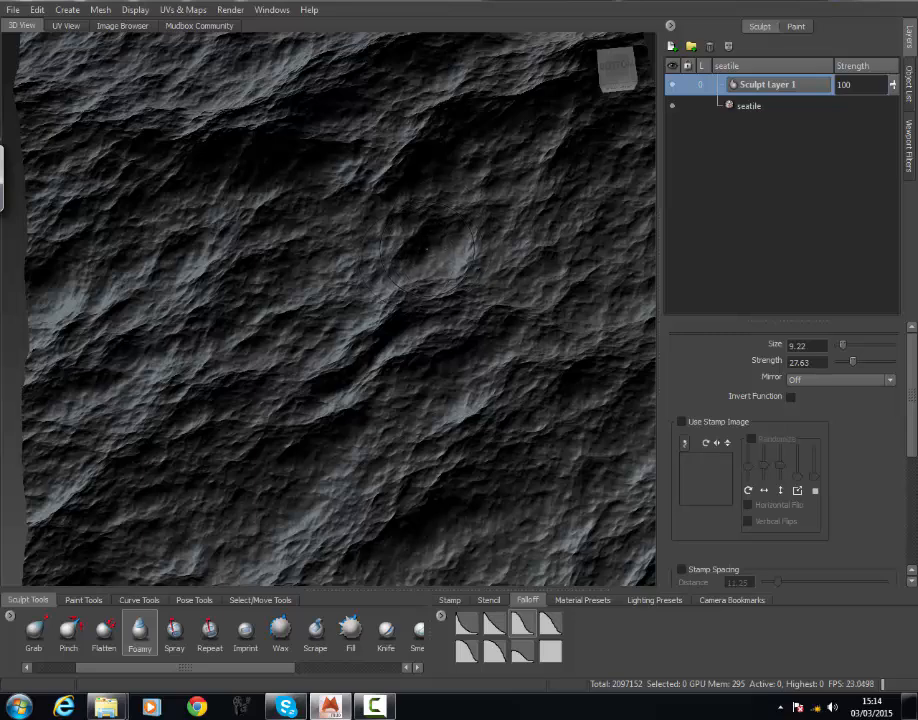
{"action": "mouse_move", "coordinate": [428, 258]}
{"action": "left_mouse_down", "text": "alt"}
{"action": "mouse_move", "coordinate": [430, 335]}
{"action": "mouse_move", "coordinate": [452, 337]}
{"action": "mouse_move", "coordinate": [430, 392]}
{"action": "mouse_move", "coordinate": [437, 317]}
{"action": "left_mouse_up", "text": "alt"}
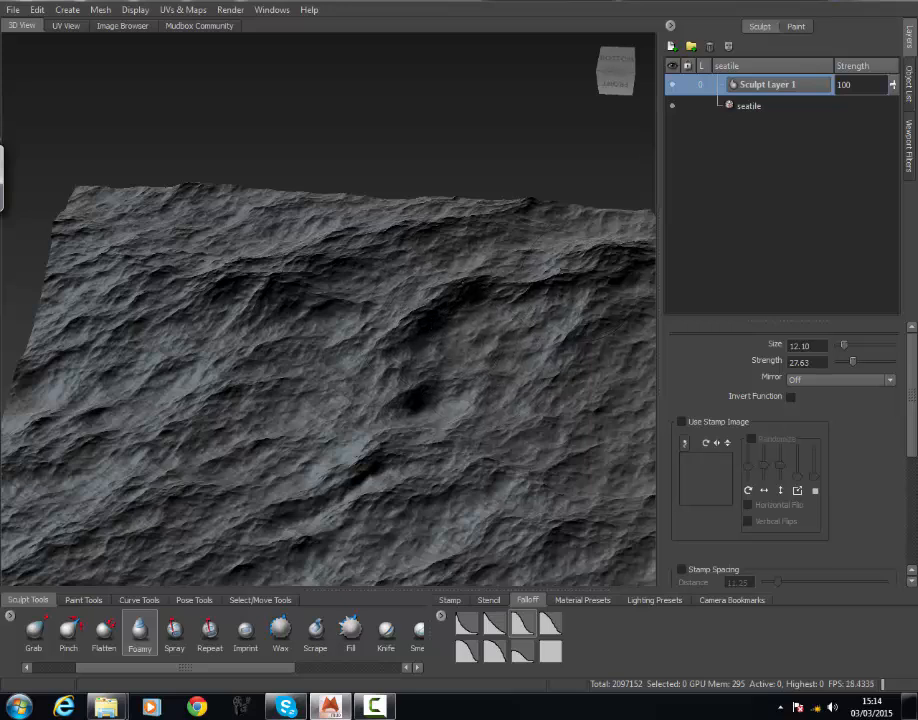
{"action": "left_click_drag", "start_coordinate": [534, 315], "coordinate": [300, 290], "text": "alt"}
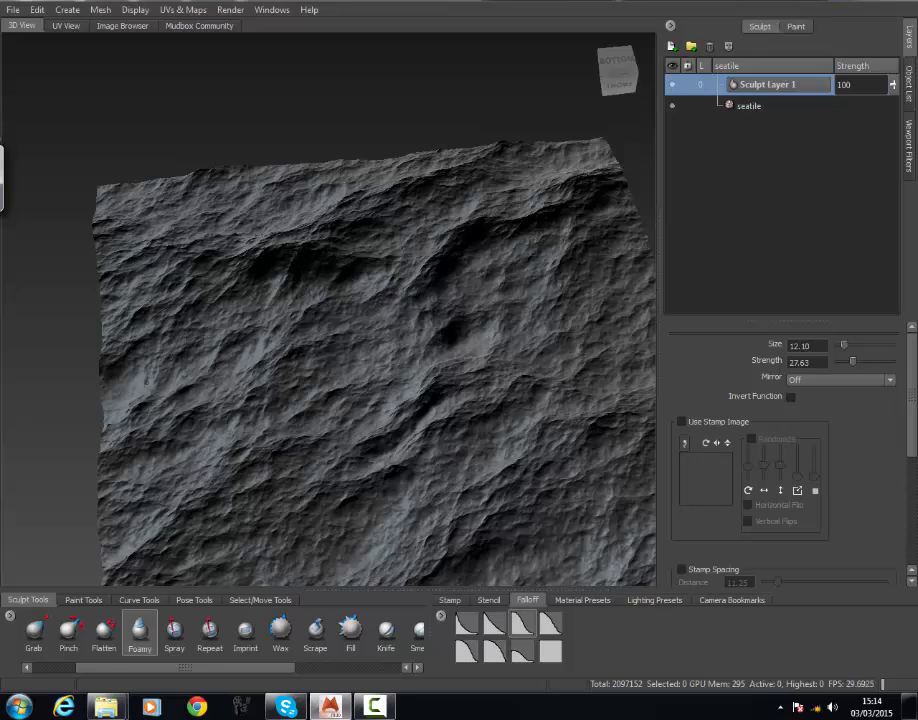
{"action": "left_click_drag", "start_coordinate": [290, 382], "coordinate": [298, 391], "text": "alt"}
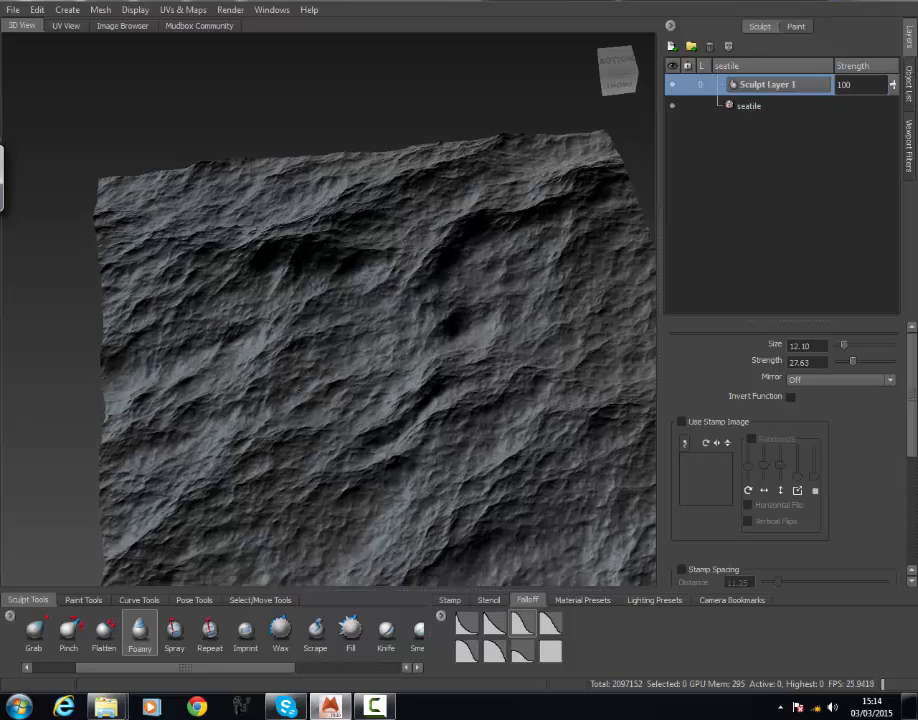
{"action": "middle_click_drag", "start_coordinate": [298, 391], "coordinate": [274, 299], "text": "alt"}
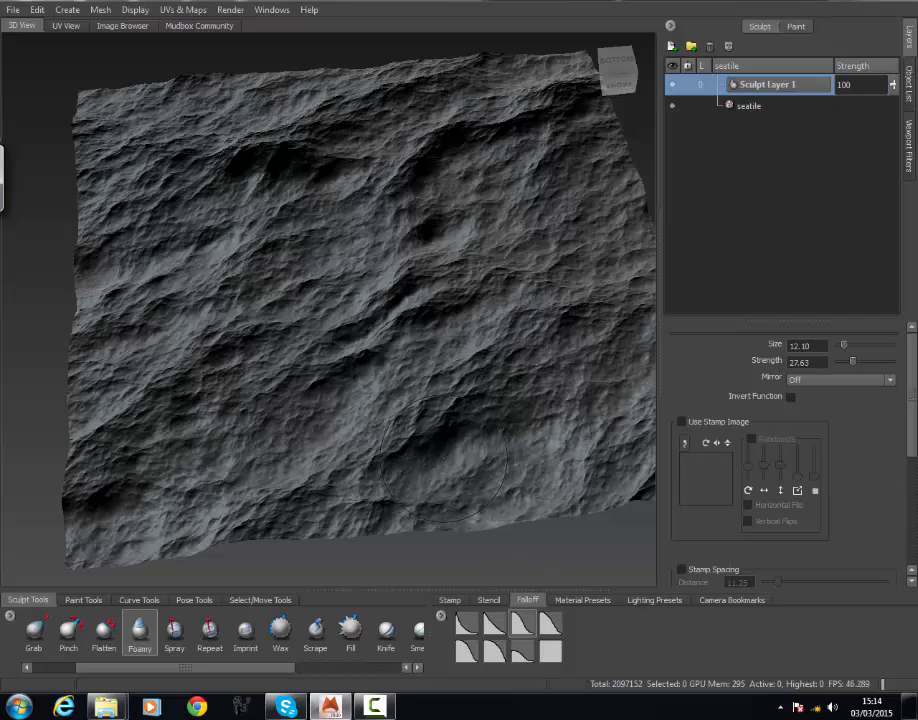
- Sculpt more large swells with the Foamy brush along the tile's near side and toward its corners
{"action": "left_click_drag", "start_coordinate": [285, 335], "coordinate": [472, 408], "text": "alt"}
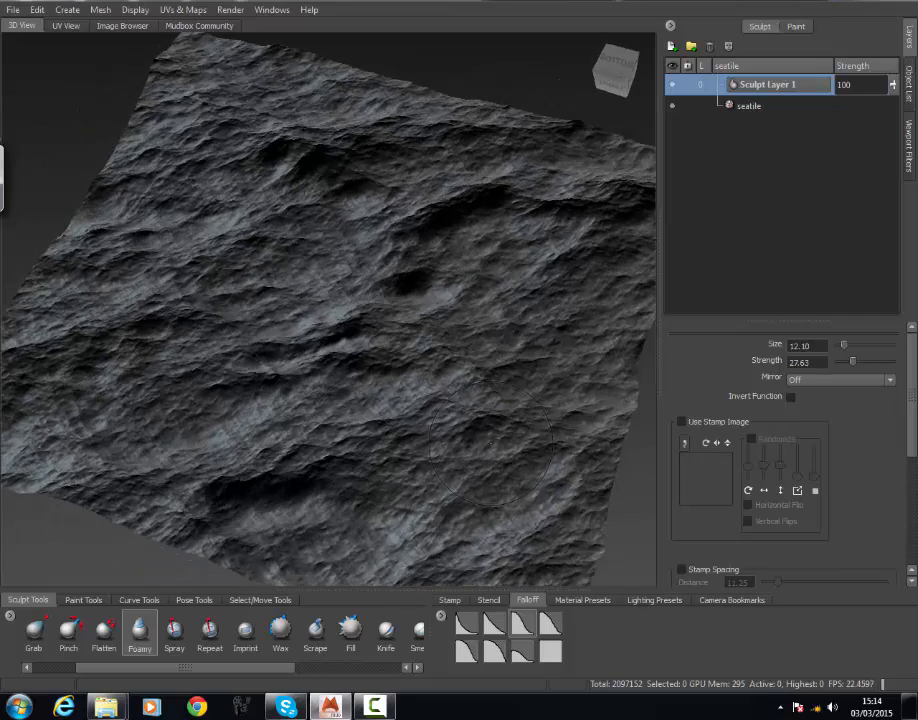
{"action": "left_click", "coordinate": [483, 431]}
{"action": "left_click", "coordinate": [540, 469]}
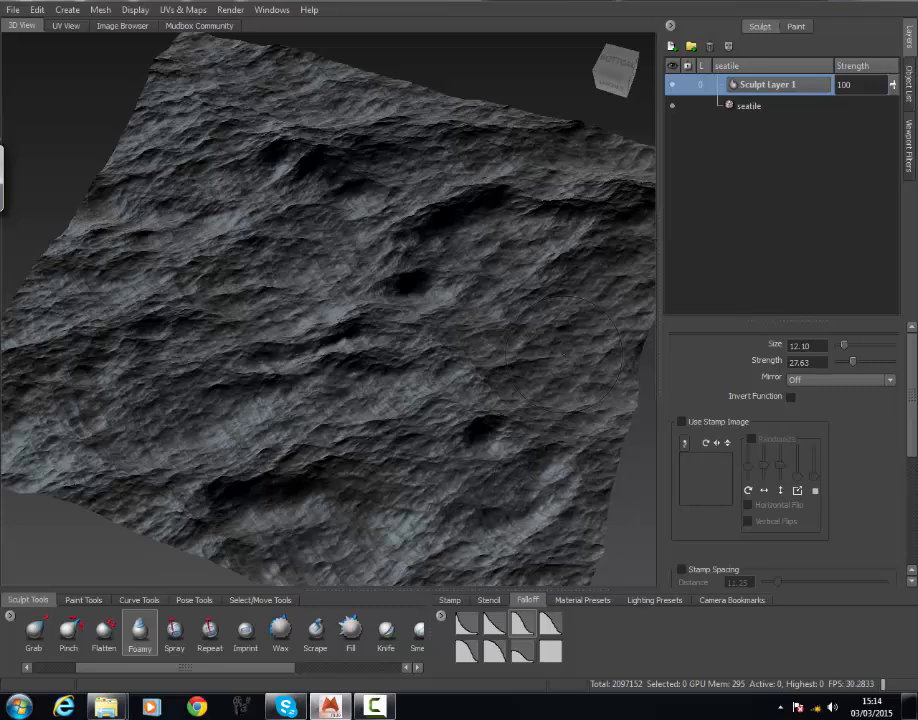
{"action": "middle_click_drag", "start_coordinate": [488, 331], "coordinate": [460, 392], "text": "alt"}
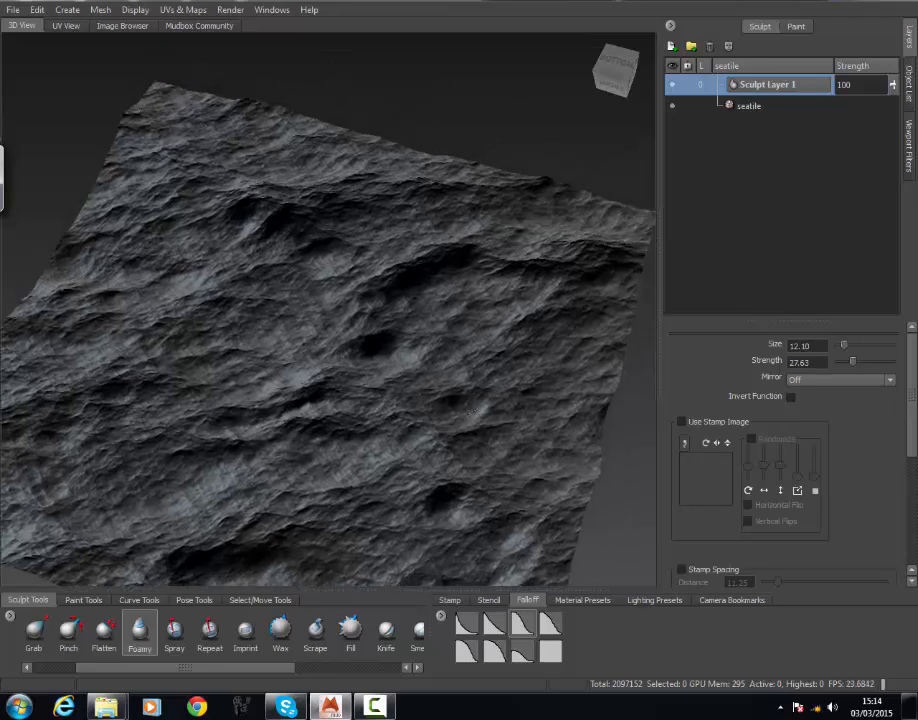
{"action": "mouse_move", "coordinate": [460, 392]}
{"action": "left_mouse_down", "text": "alt"}
{"action": "mouse_move", "coordinate": [338, 434]}
{"action": "mouse_move", "coordinate": [347, 270]}
{"action": "left_mouse_up", "text": "alt"}
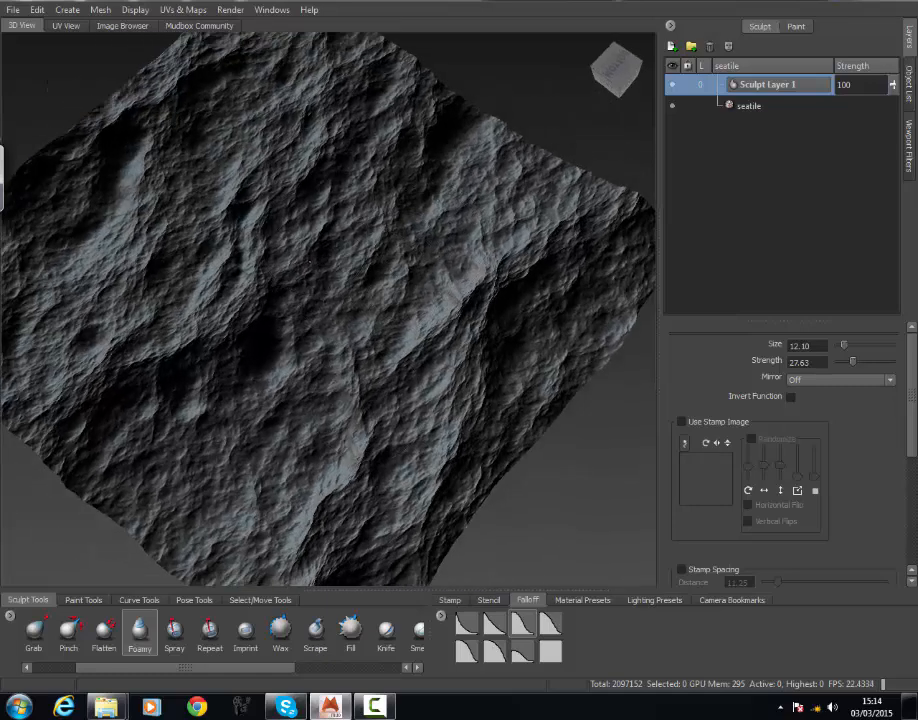
{"action": "left_click_drag", "start_coordinate": [295, 335], "coordinate": [270, 258], "text": "alt"}
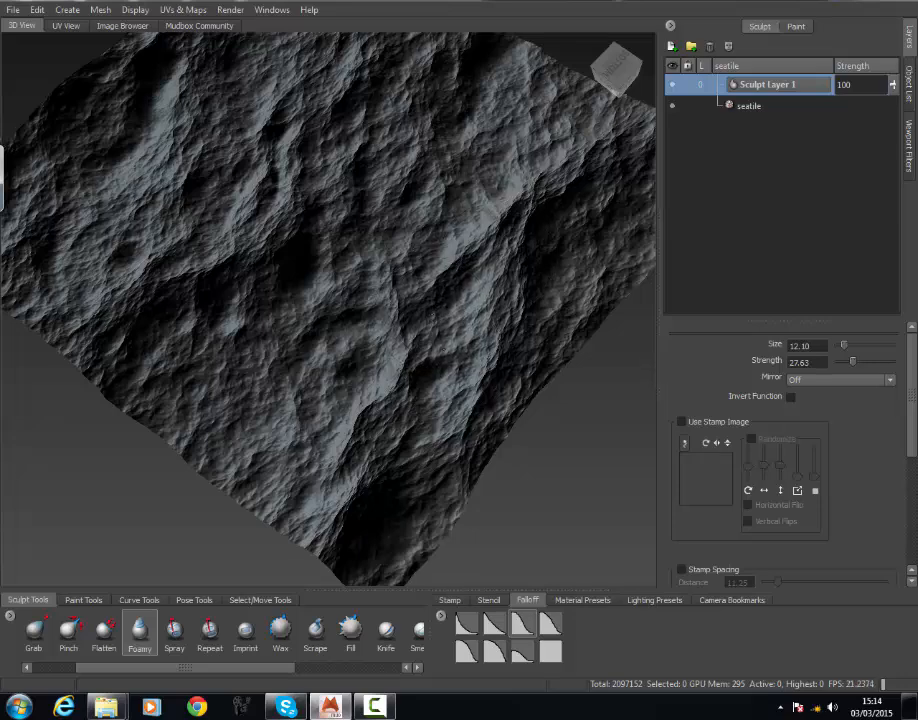
{"action": "left_click_drag", "start_coordinate": [330, 255], "coordinate": [440, 368], "text": "alt"}
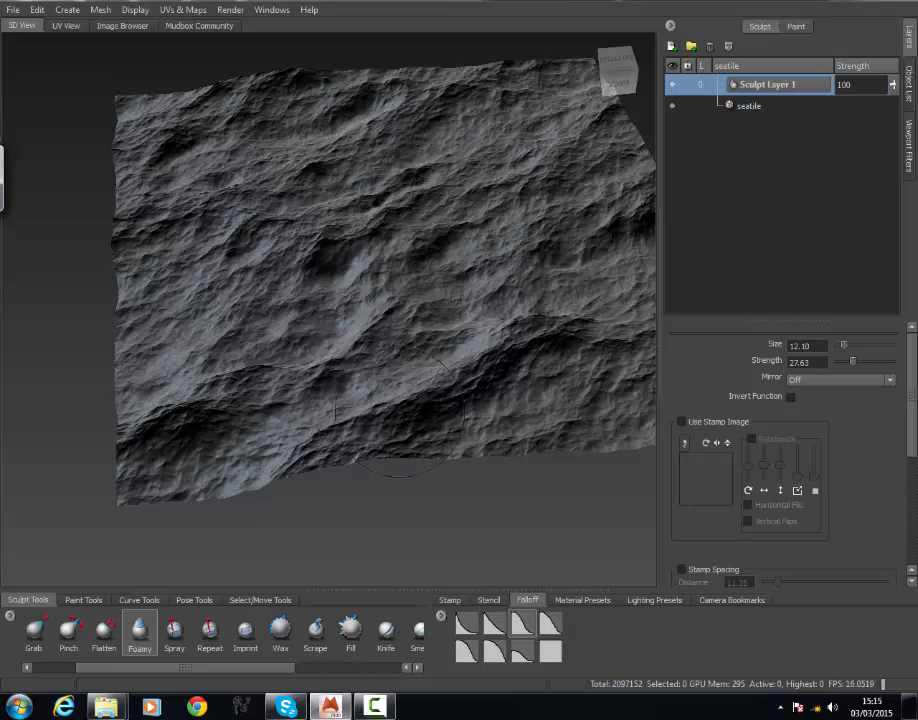
- Reduce the Foamy brush to size 10.57 and deepen the wave crests and troughs across the tile
{"action": "mouse_move", "coordinate": [355, 277]}
{"action": "left_mouse_down", "text": "alt"}
{"action": "mouse_move", "coordinate": [500, 320]}
{"action": "mouse_move", "coordinate": [482, 335]}
{"action": "left_mouse_up", "text": "alt"}
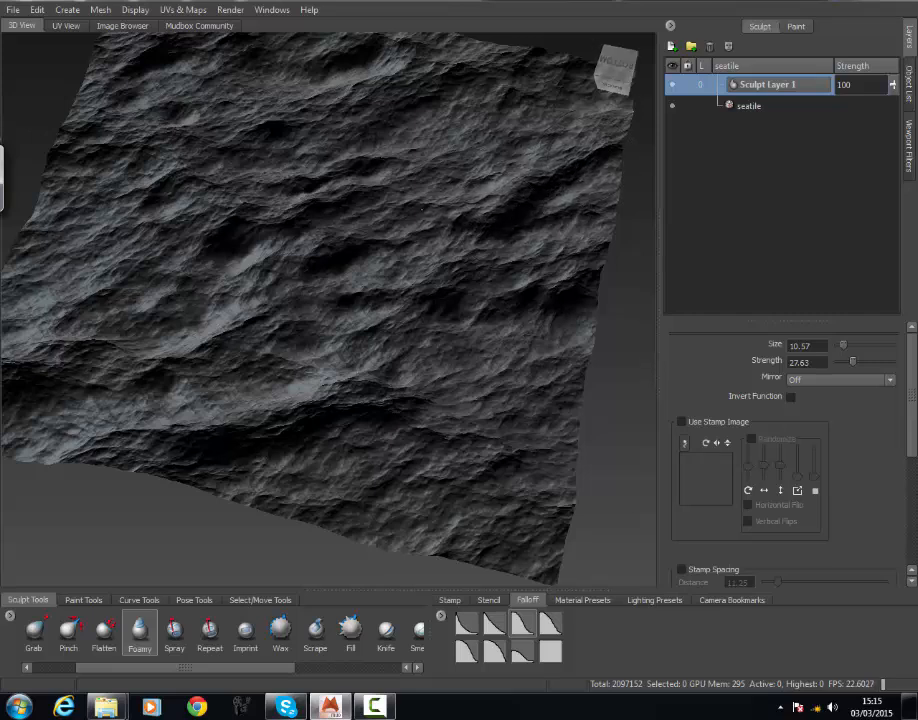
{"action": "left_click_drag", "start_coordinate": [460, 233], "coordinate": [482, 270], "text": "alt"}
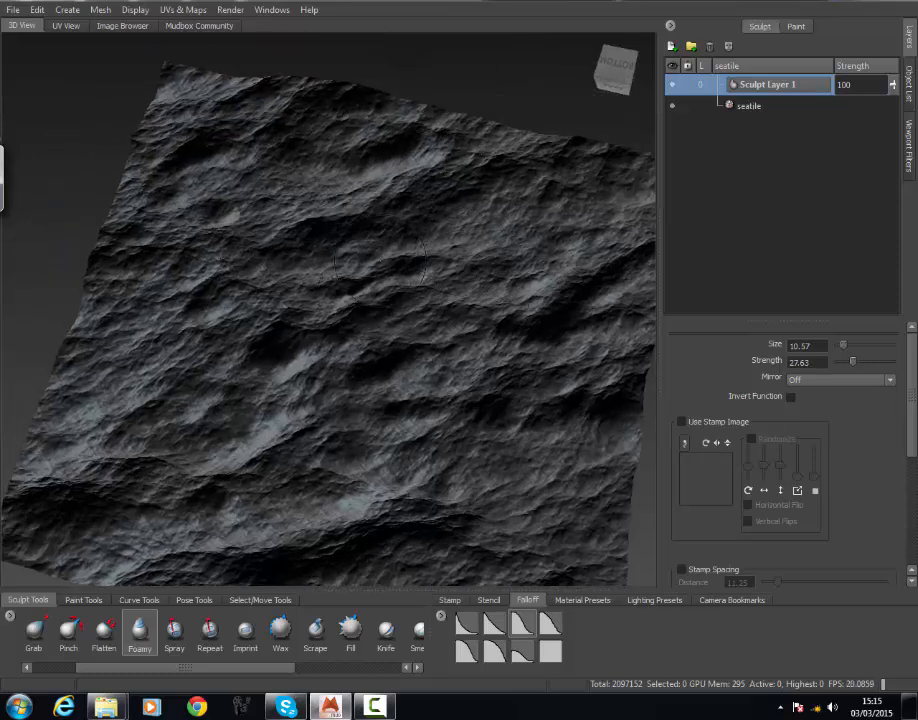
{"action": "left_click_drag", "start_coordinate": [380, 262], "coordinate": [232, 290], "text": "alt"}
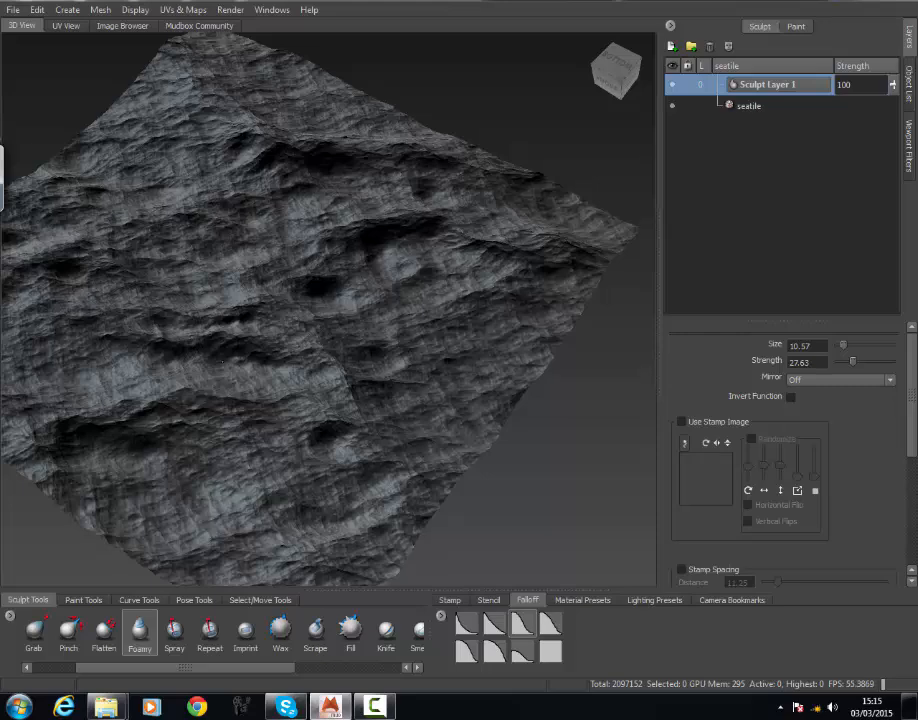
{"action": "mouse_move", "coordinate": [320, 335]}
{"action": "left_mouse_down"}
{"action": "mouse_move", "coordinate": [266, 176]}
{"action": "mouse_move", "coordinate": [283, 261]}
{"action": "left_mouse_up"}
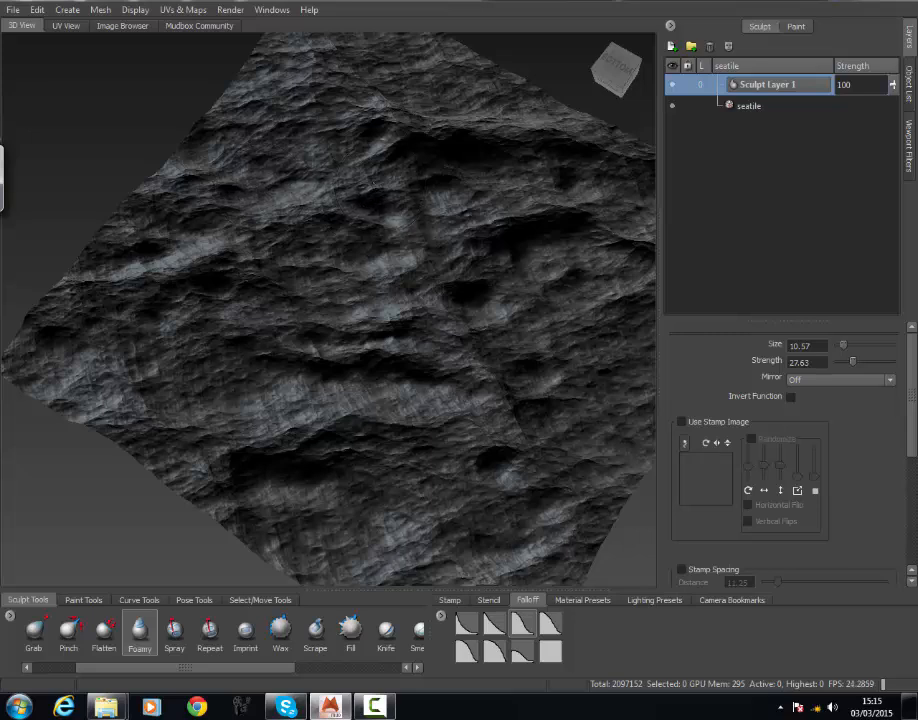
{"action": "middle_click_drag", "start_coordinate": [507, 284], "coordinate": [447, 275], "text": "alt"}
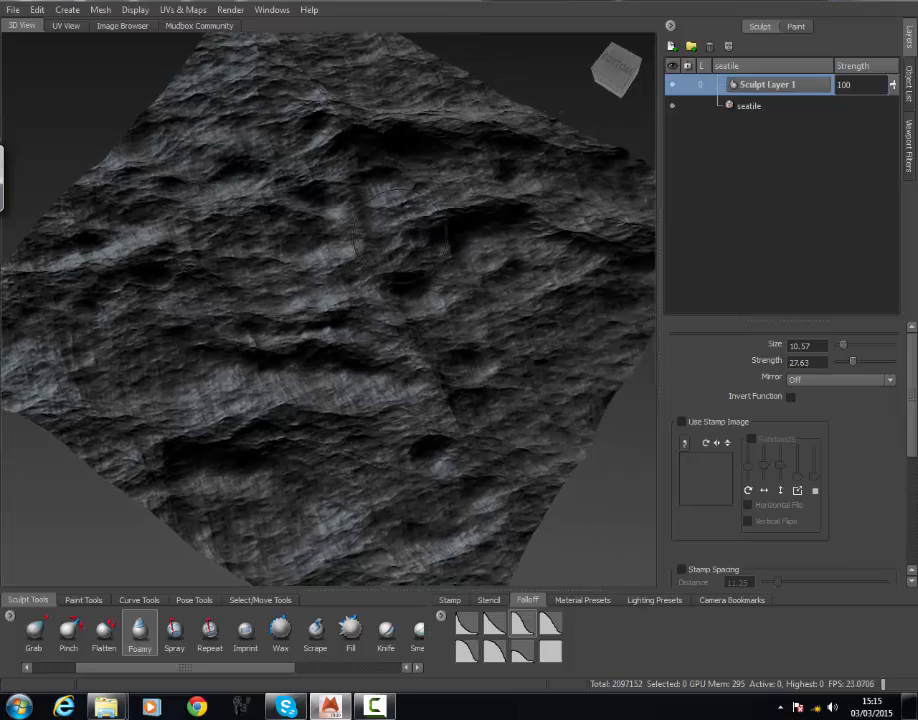
- Set the Foamy brush size to 6.67 and sculpt smaller waves across the middle and near a corner of the tile
{"action": "left_click_drag", "start_coordinate": [450, 275], "coordinate": [445, 275]}
{"action": "mouse_move", "coordinate": [402, 282]}
{"action": "left_mouse_down"}
{"action": "mouse_move", "coordinate": [471, 291]}
{"action": "mouse_move", "coordinate": [457, 284]}
{"action": "mouse_move", "coordinate": [580, 276]}
{"action": "left_mouse_up"}
{"action": "left_click_drag", "start_coordinate": [437, 288], "coordinate": [452, 222], "text": "alt"}
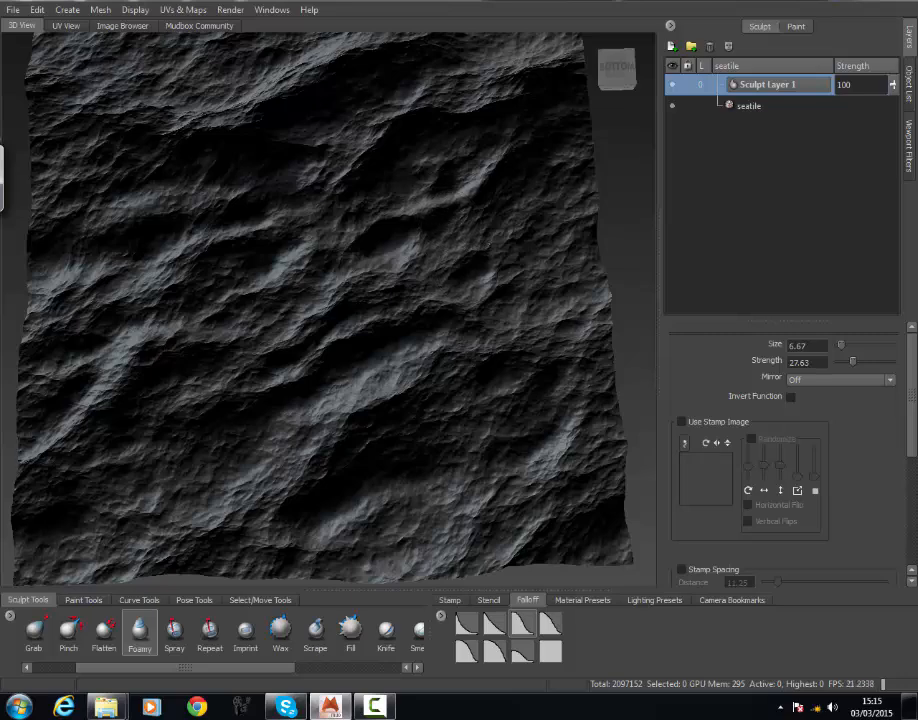
{"action": "left_click_drag", "start_coordinate": [345, 190], "coordinate": [265, 245], "text": "alt"}
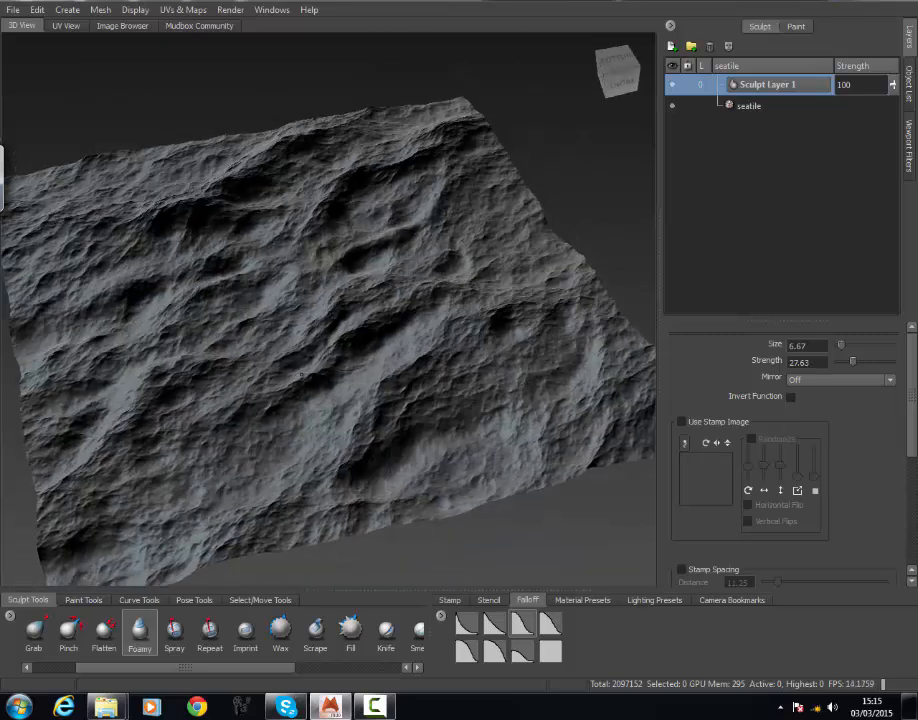
{"action": "left_click_drag", "start_coordinate": [319, 378], "coordinate": [446, 286], "text": "alt"}
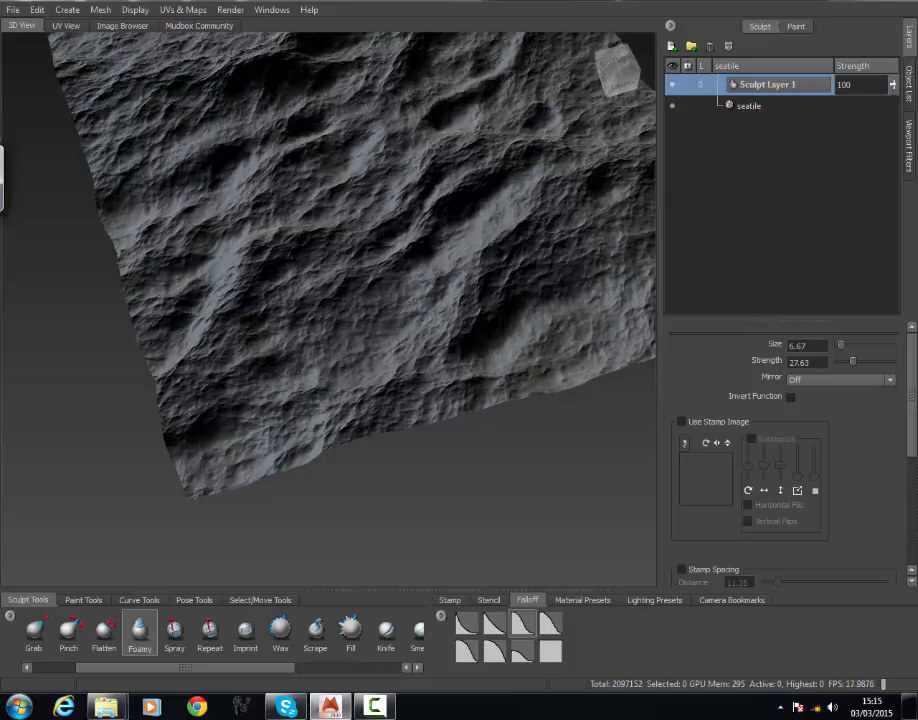
{"action": "left_click_drag", "start_coordinate": [346, 367], "coordinate": [548, 290], "text": "alt"}
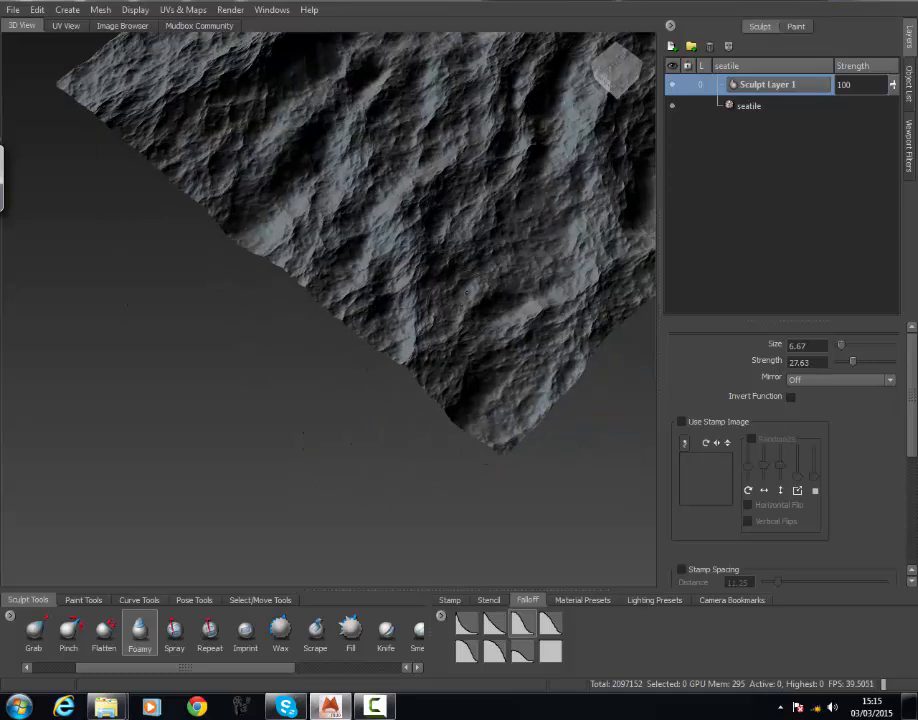
{"action": "mouse_move", "coordinate": [467, 292]}
{"action": "left_mouse_down"}
{"action": "mouse_move", "coordinate": [508, 266]}
{"action": "mouse_move", "coordinate": [514, 284]}
{"action": "mouse_move", "coordinate": [548, 272]}
{"action": "mouse_move", "coordinate": [476, 293]}
{"action": "mouse_move", "coordinate": [478, 404]}
{"action": "left_mouse_up"}
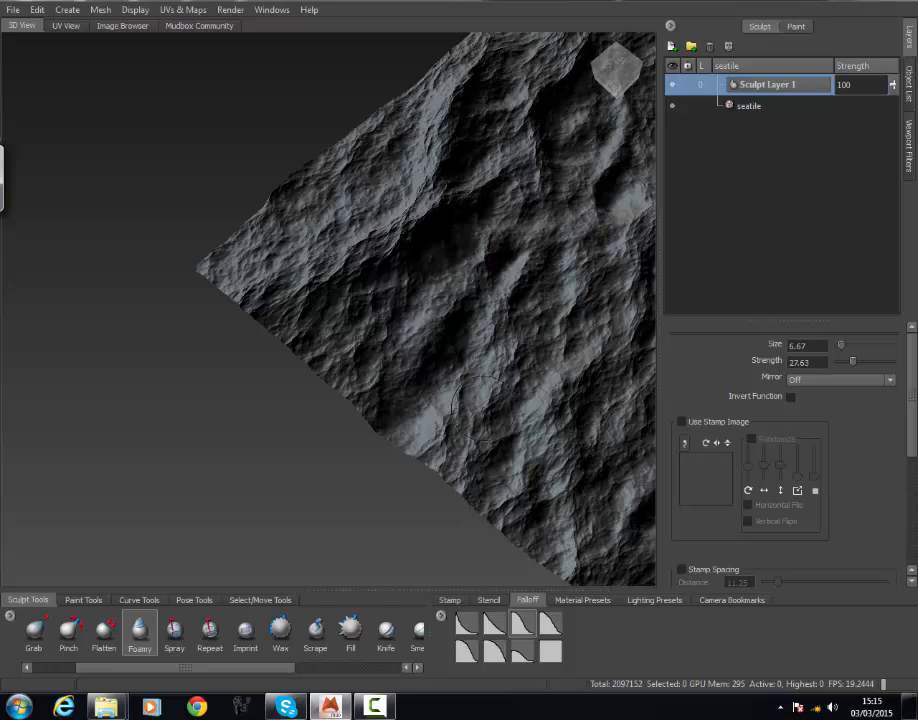
{"action": "left_click_drag", "start_coordinate": [474, 298], "coordinate": [429, 367]}
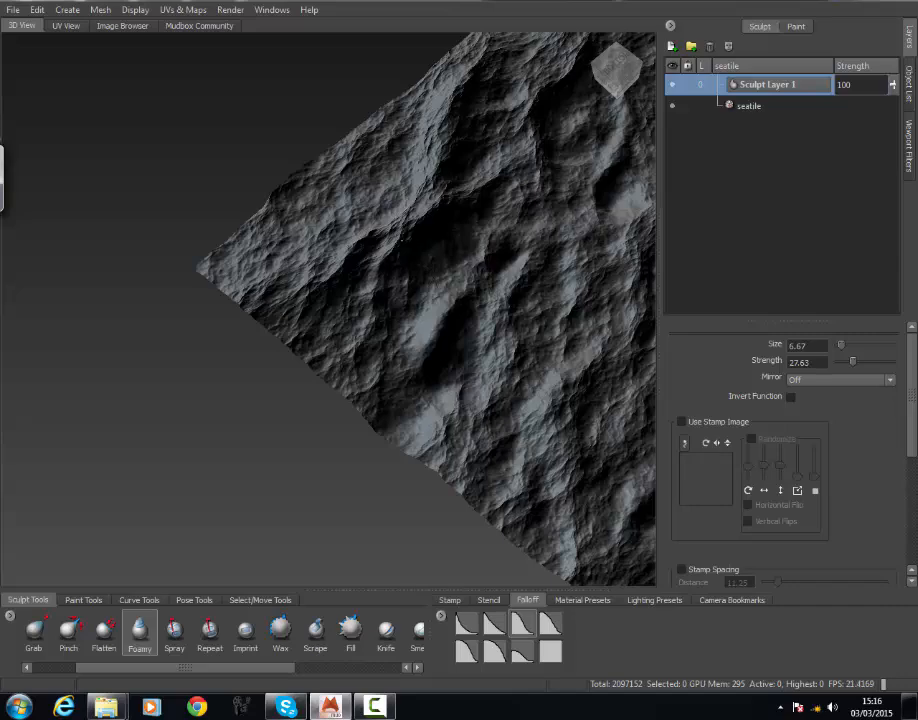
- Change the shadow depth map resolution of the Light 01 - Directional light
{"action": "scroll", "coordinate": [492, 368], "scroll_direction": "down", "scroll_amount": 5}
{"action": "left_click_drag", "start_coordinate": [492, 368], "coordinate": [532, 265], "text": "alt"}
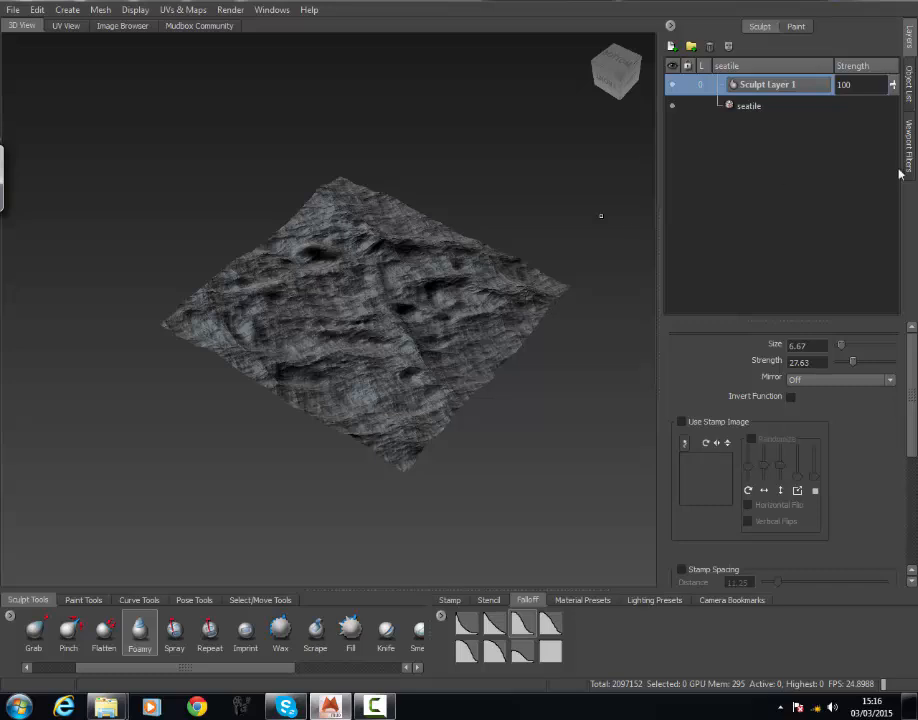
{"action": "left_click", "coordinate": [908, 85]}
{"action": "left_click", "coordinate": [737, 160]}
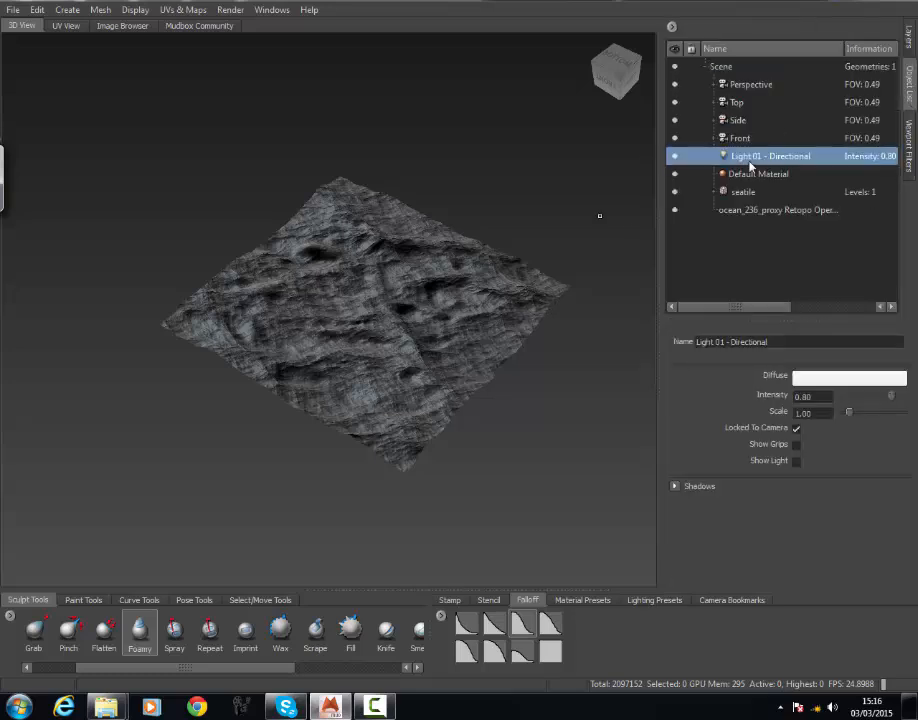
{"action": "left_click", "coordinate": [674, 486]}
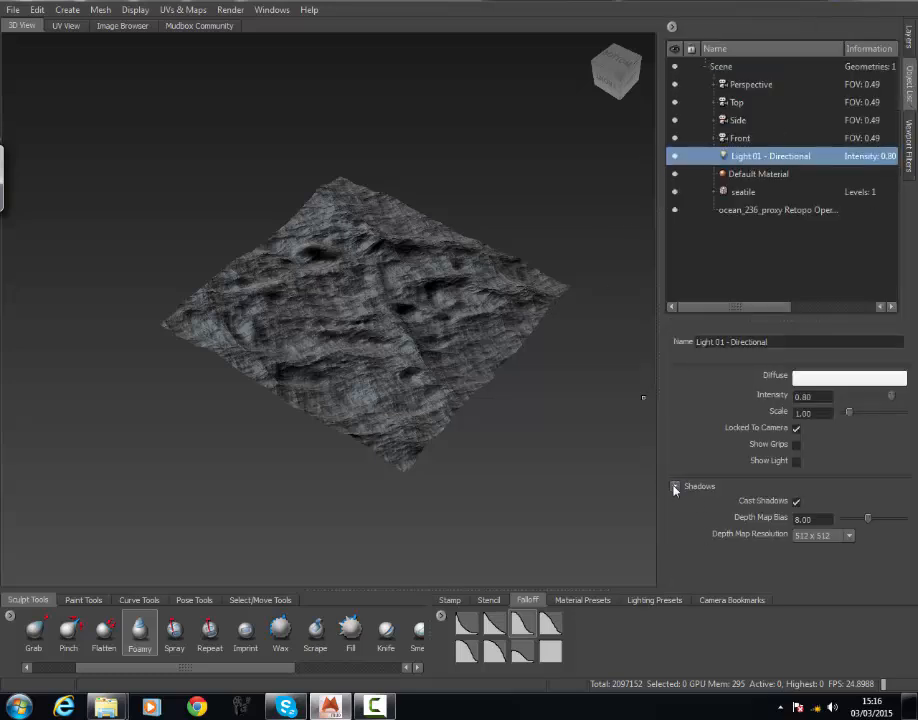
{"action": "left_click", "coordinate": [812, 536]}
{"action": "left_click", "coordinate": [815, 587]}
- Enable the Cavity Ambient Occlusion viewport filter and check its shading up close on the waves
{"action": "left_click", "coordinate": [907, 145]}
{"action": "left_click", "coordinate": [700, 106]}
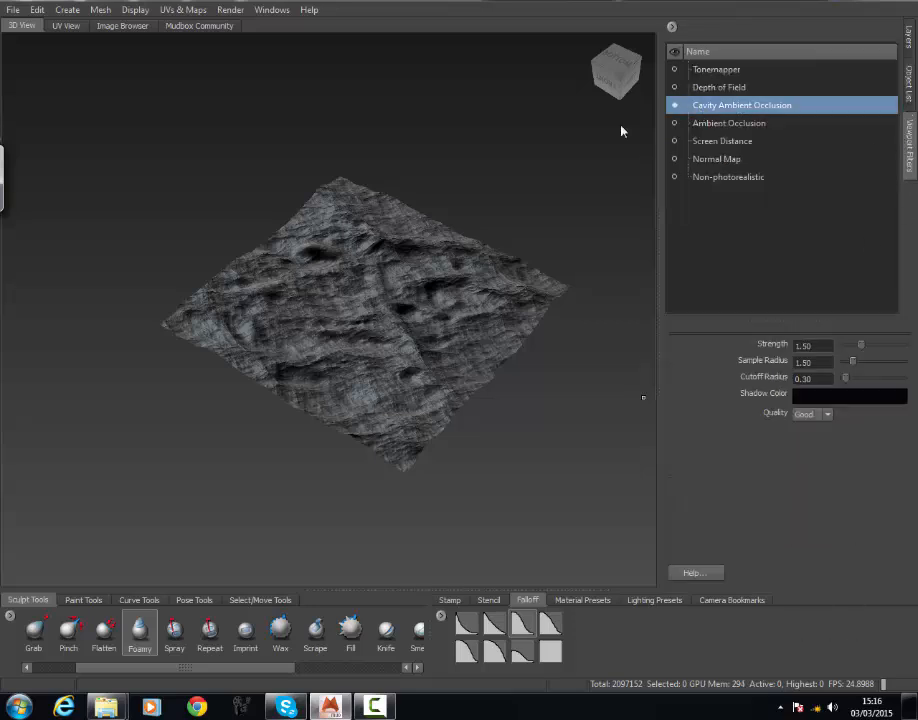
{"action": "scroll", "coordinate": [245, 118], "scroll_direction": "up", "scroll_amount": 5}
{"action": "scroll", "coordinate": [235, 130], "scroll_direction": "down", "scroll_amount": 5}
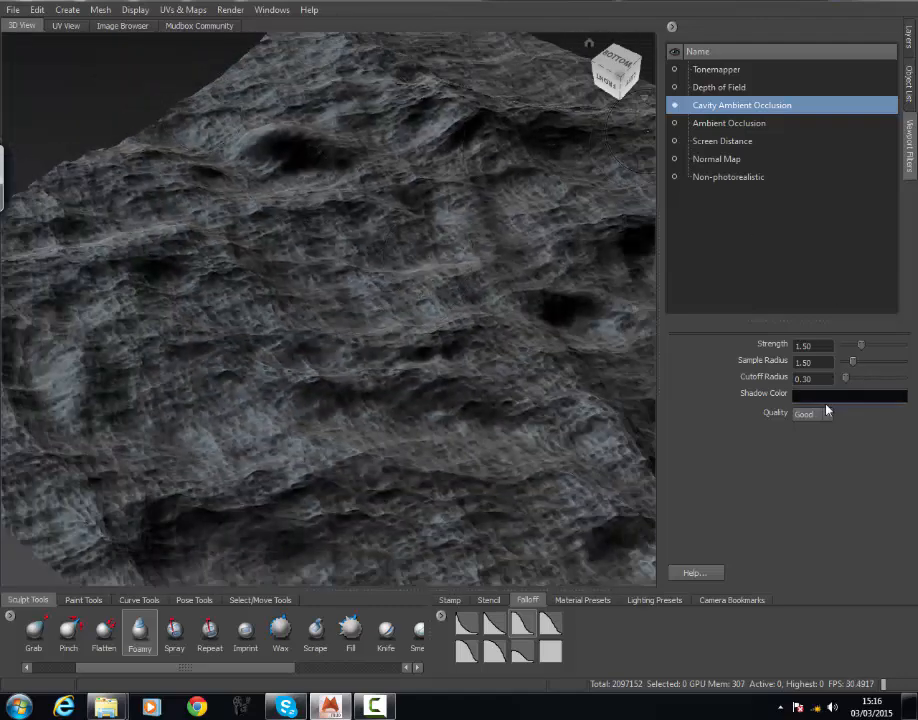
- Set the Cavity Ambient Occlusion quality to Best and its strength to 0.48, leaving the shadow color black
{"action": "left_click", "coordinate": [850, 396]}
{"action": "left_click", "coordinate": [812, 414]}
{"action": "left_click", "coordinate": [806, 428]}
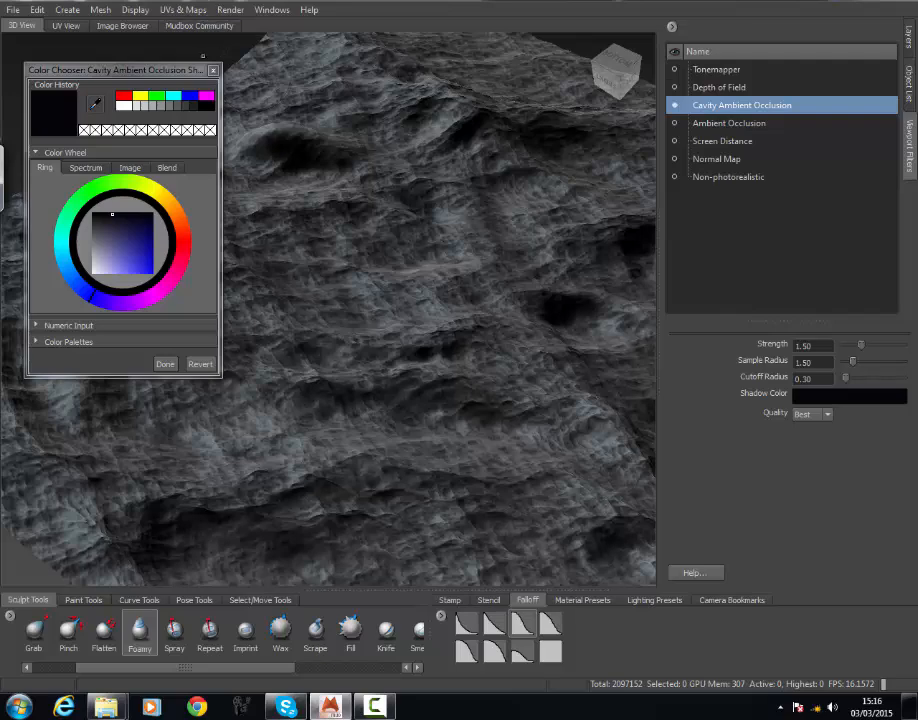
{"action": "left_click", "coordinate": [214, 72]}
{"action": "mouse_move", "coordinate": [861, 344]}
{"action": "left_mouse_down"}
{"action": "mouse_move", "coordinate": [904, 351]}
{"action": "mouse_move", "coordinate": [863, 346]}
{"action": "left_mouse_up"}
{"action": "left_click", "coordinate": [862, 345]}
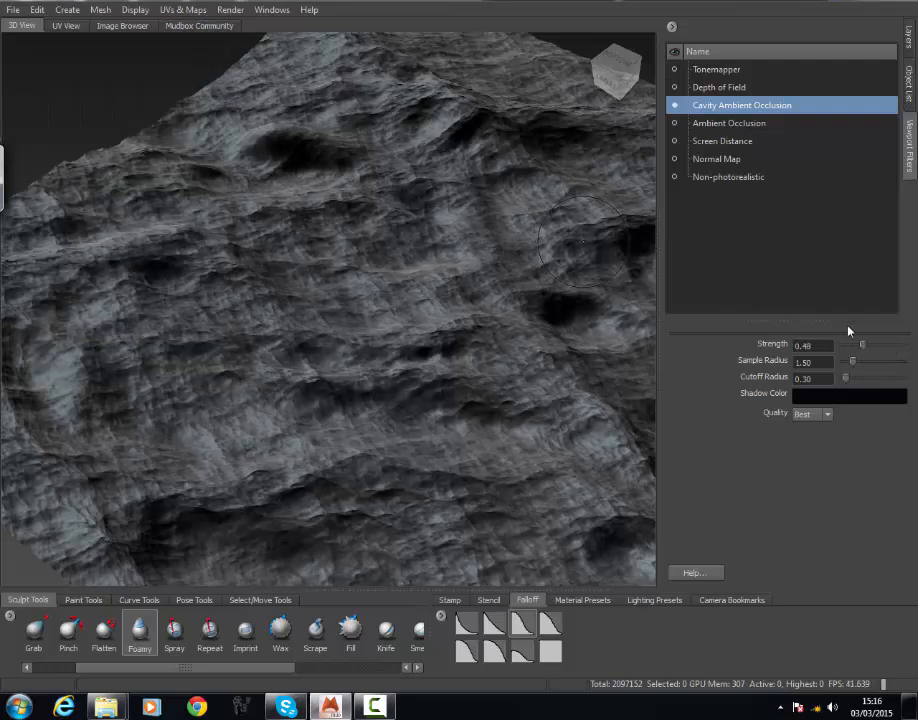
- Enable Ambient Occlusion with cast length 32.75 and darkness 0.91, and compare it with and without Cavity Ambient Occlusion
{"action": "left_click", "coordinate": [728, 125]}
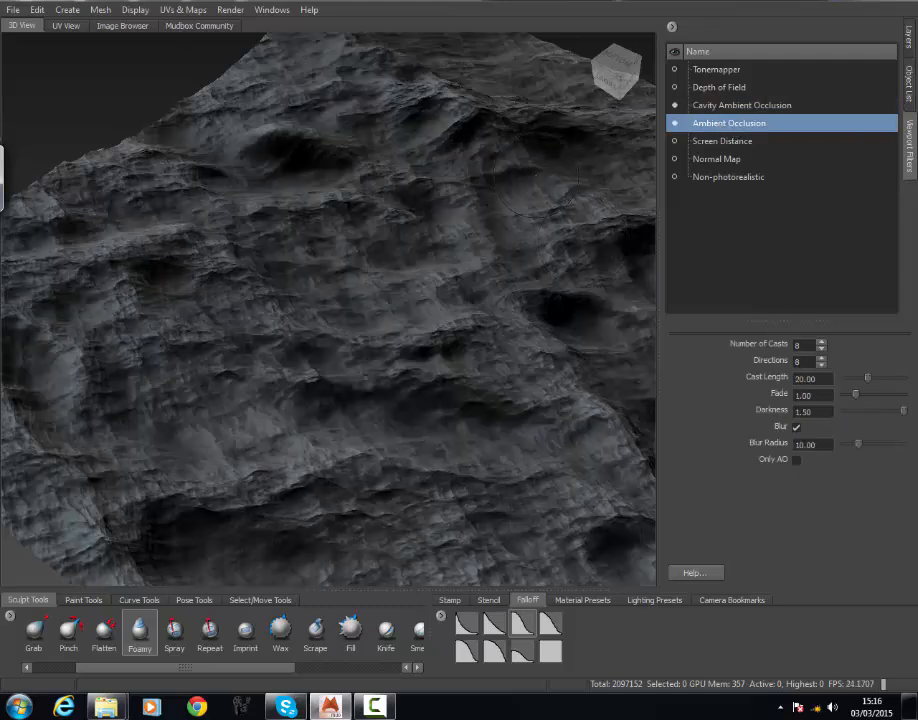
{"action": "mouse_move", "coordinate": [86, 70]}
{"action": "right_mouse_down"}
{"action": "mouse_move", "coordinate": [76, 74]}
{"action": "mouse_move", "coordinate": [62, 41]}
{"action": "right_mouse_up"}
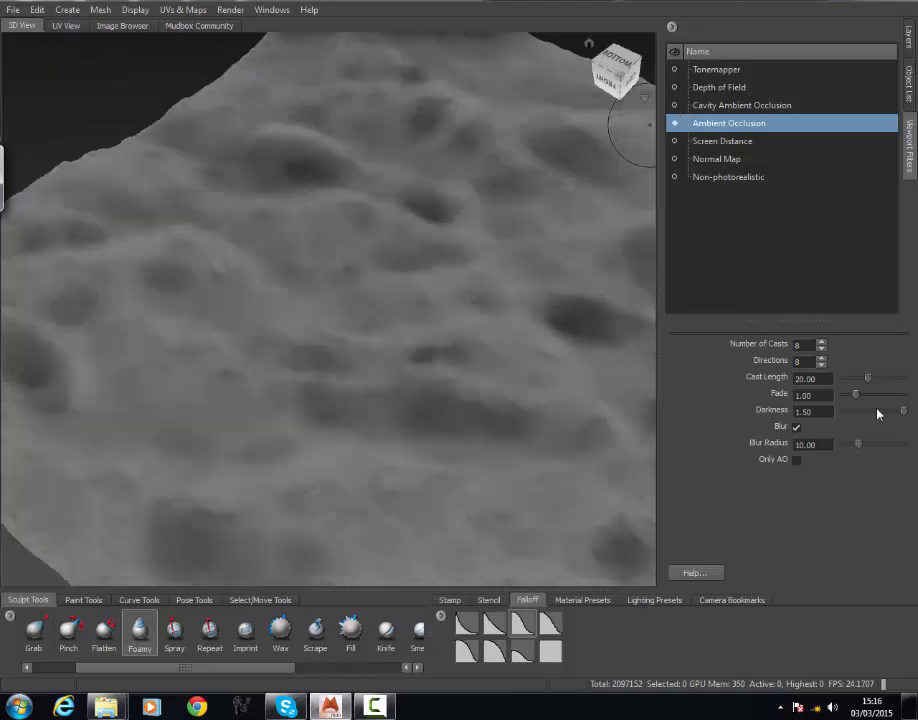
{"action": "mouse_move", "coordinate": [900, 414]}
{"action": "left_mouse_down"}
{"action": "mouse_move", "coordinate": [880, 414]}
{"action": "mouse_move", "coordinate": [876, 380]}
{"action": "mouse_move", "coordinate": [884, 382]}
{"action": "left_mouse_up"}
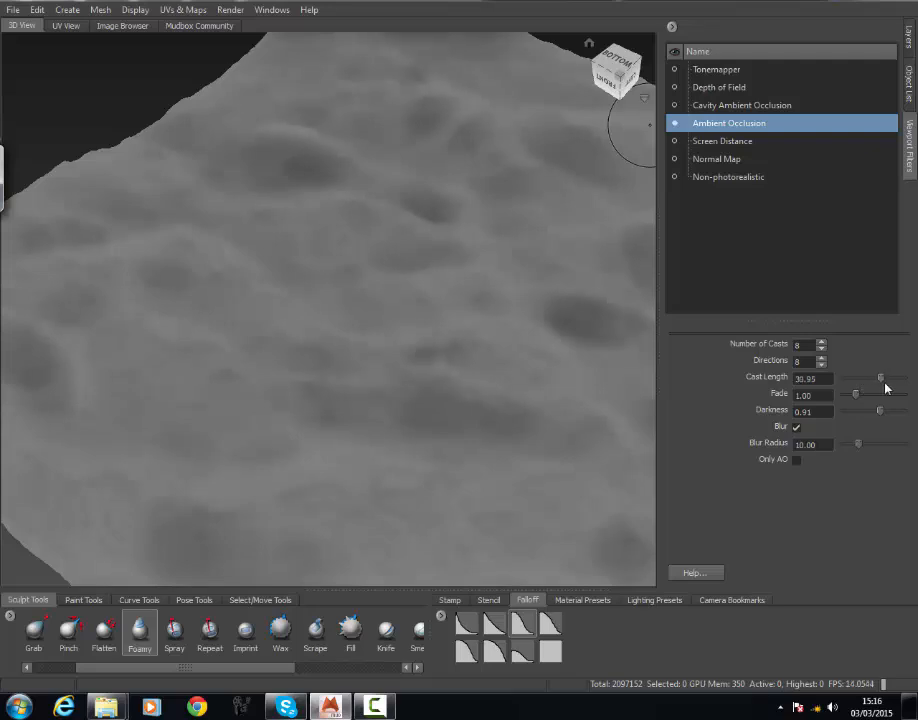
{"action": "left_click", "coordinate": [675, 105]}
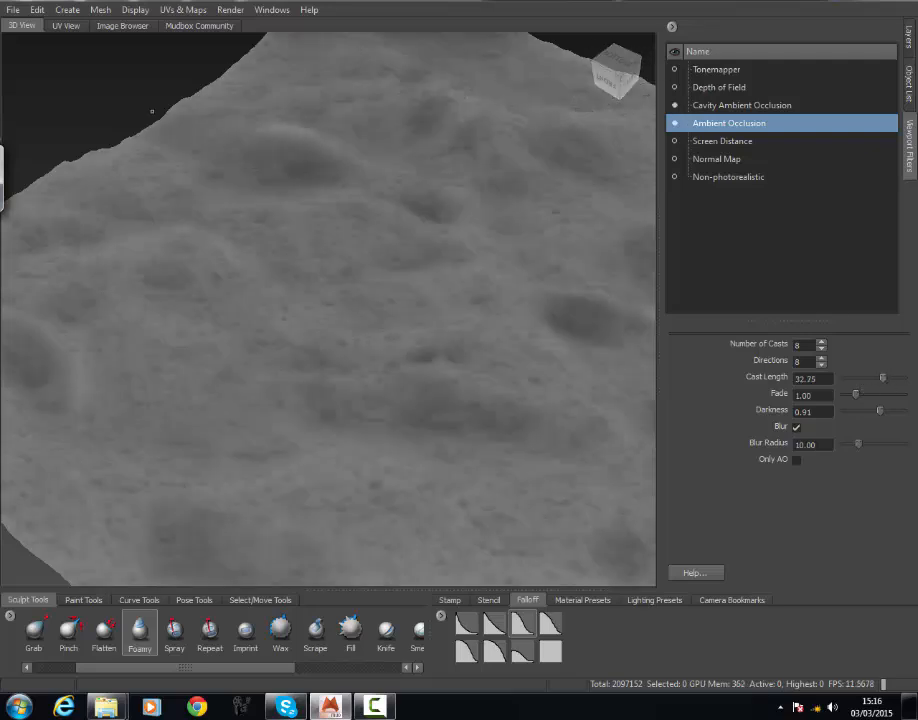
{"action": "right_click_drag", "start_coordinate": [73, 96], "coordinate": [63, 77]}
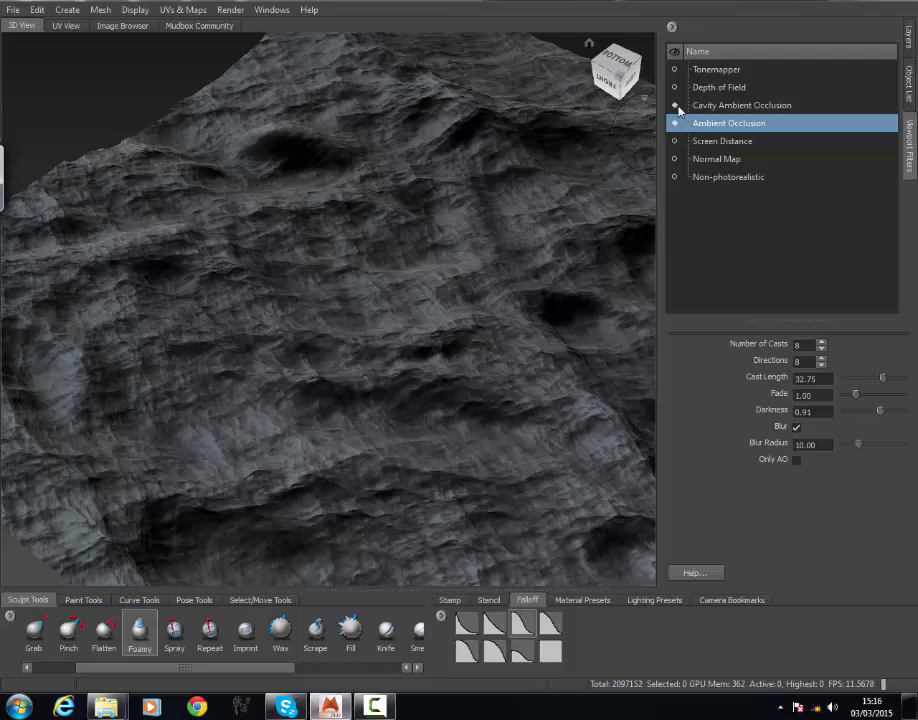
- Enable the Tonemapper filter and set gamma to 1.72, luminance max to 1.30 and adaption time to 0.00
{"action": "left_click", "coordinate": [676, 69]}
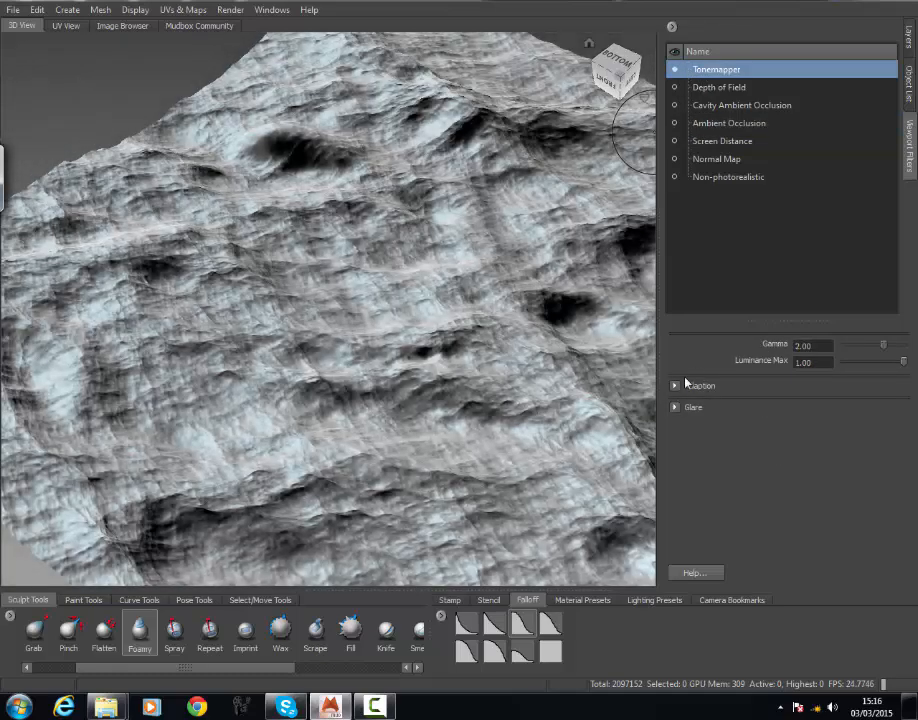
{"action": "left_click", "coordinate": [675, 385]}
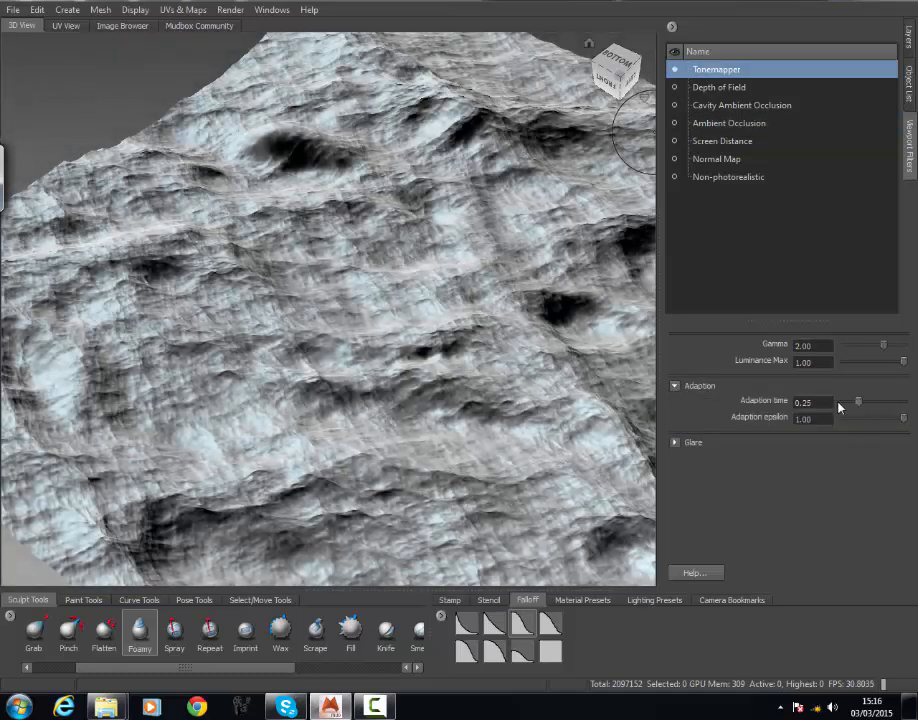
{"action": "left_click_drag", "start_coordinate": [833, 361], "coordinate": [660, 328]}
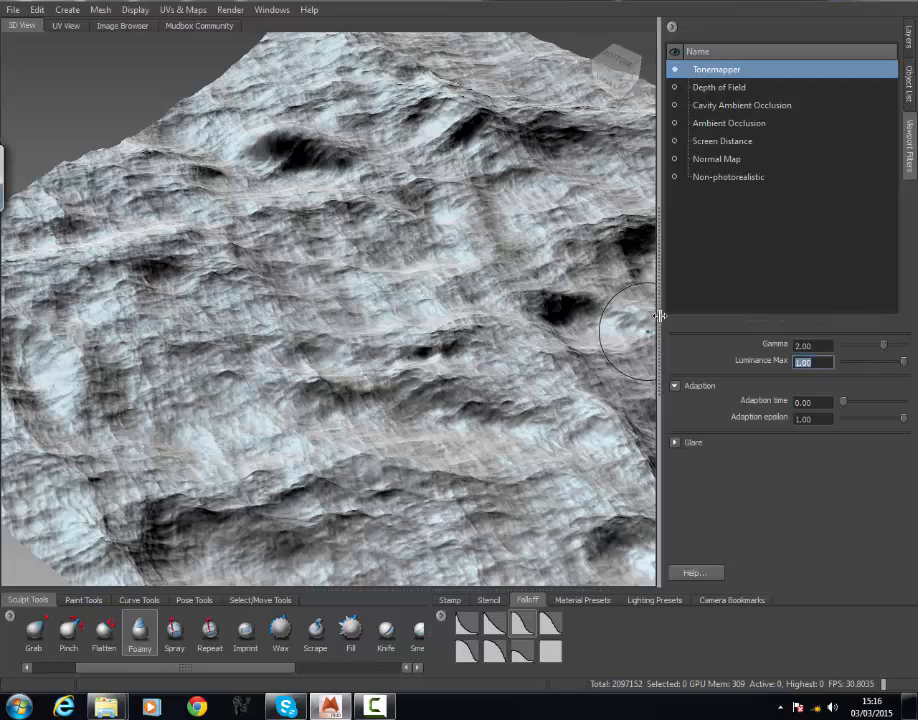
{"action": "type", "text": "1.3"}
{"action": "key", "text": "Return"}
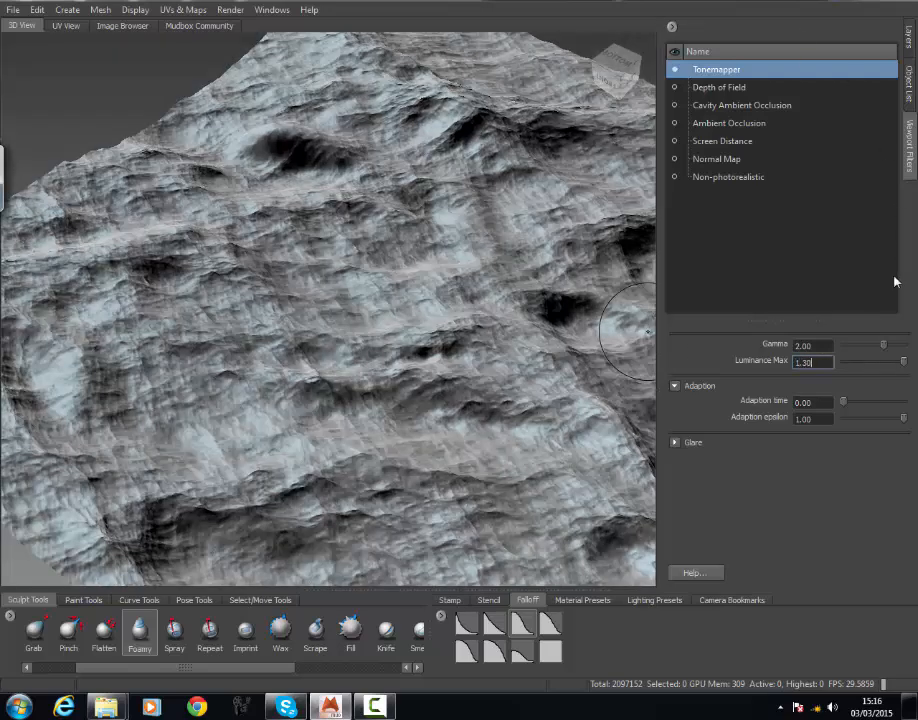
{"action": "left_click_drag", "start_coordinate": [885, 348], "coordinate": [879, 348]}
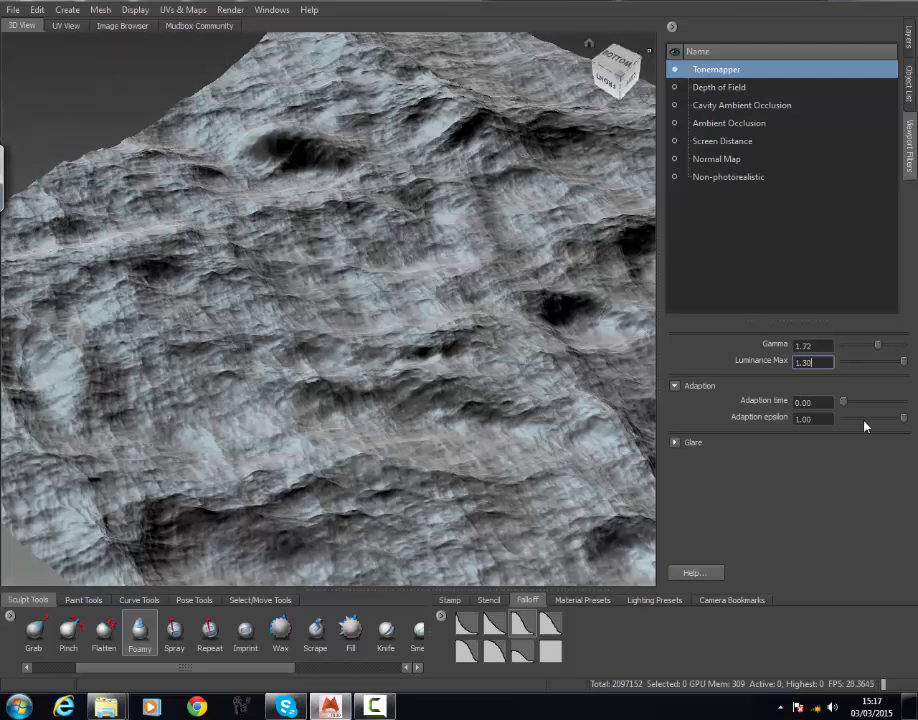
- Turn Cavity Ambient Occlusion and Ambient Occlusion back on alongside the Tonemapper and swing the light direction across the whole tile
{"action": "left_click", "coordinate": [675, 107]}
{"action": "left_click", "coordinate": [677, 123]}
{"action": "left_click_drag", "start_coordinate": [376, 332], "coordinate": [400, 345], "text": "alt"}
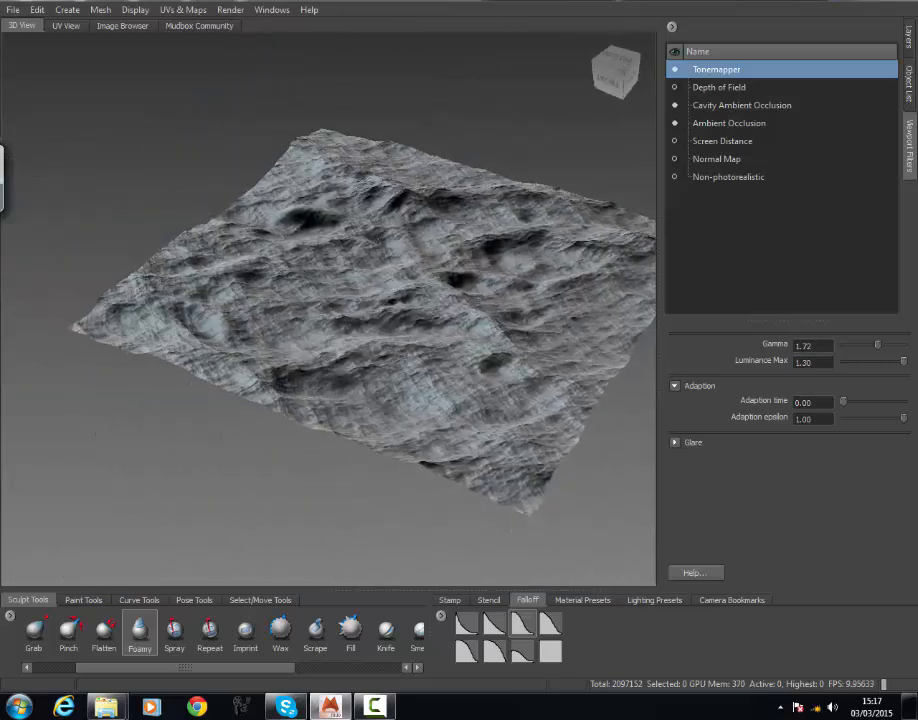
{"action": "mouse_move", "coordinate": [428, 148]}
{"action": "middle_mouse_down"}
{"action": "mouse_move", "coordinate": [481, 109]}
{"action": "mouse_move", "coordinate": [474, 114]}
{"action": "middle_mouse_up"}
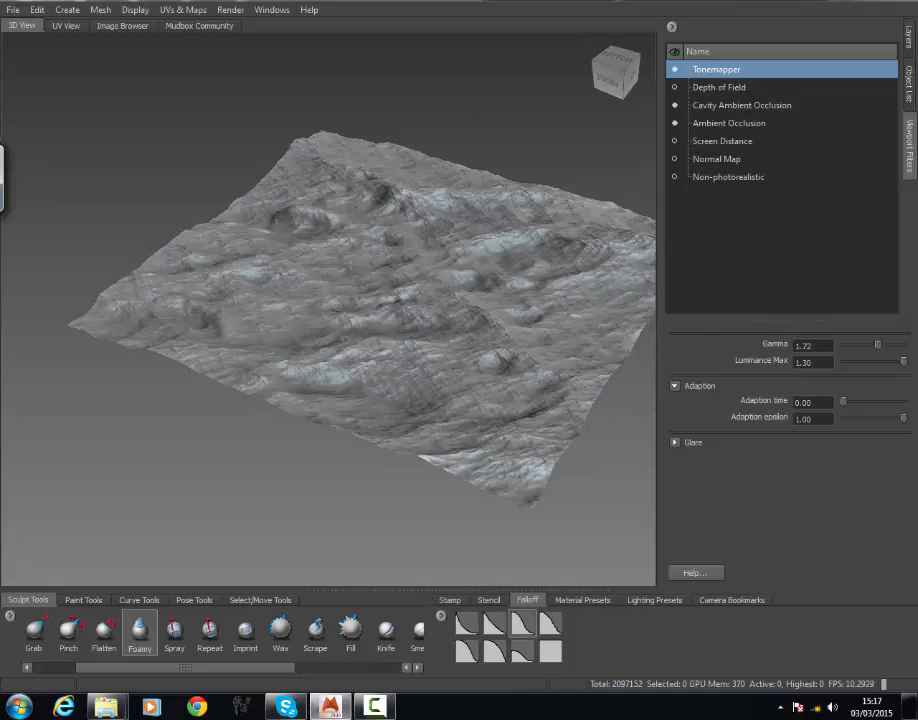
{"action": "mouse_move", "coordinate": [478, 242]}
{"action": "middle_mouse_down"}
{"action": "mouse_move", "coordinate": [576, 209]}
{"action": "mouse_move", "coordinate": [639, 205]}
{"action": "mouse_move", "coordinate": [504, 242]}
{"action": "mouse_move", "coordinate": [334, 246]}
{"action": "mouse_move", "coordinate": [301, 259]}
{"action": "middle_mouse_up"}
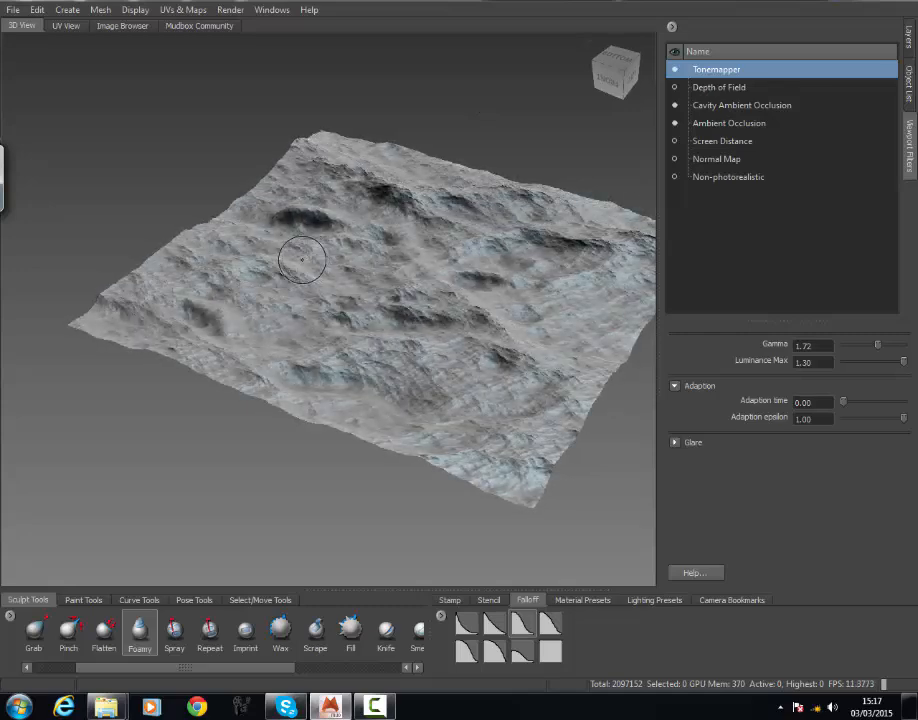
- Hide and show Sculpt Layer 1 to compare the sculpted waves with the base tile, and inspect them from close up and farther away
{"action": "left_click", "coordinate": [909, 37]}
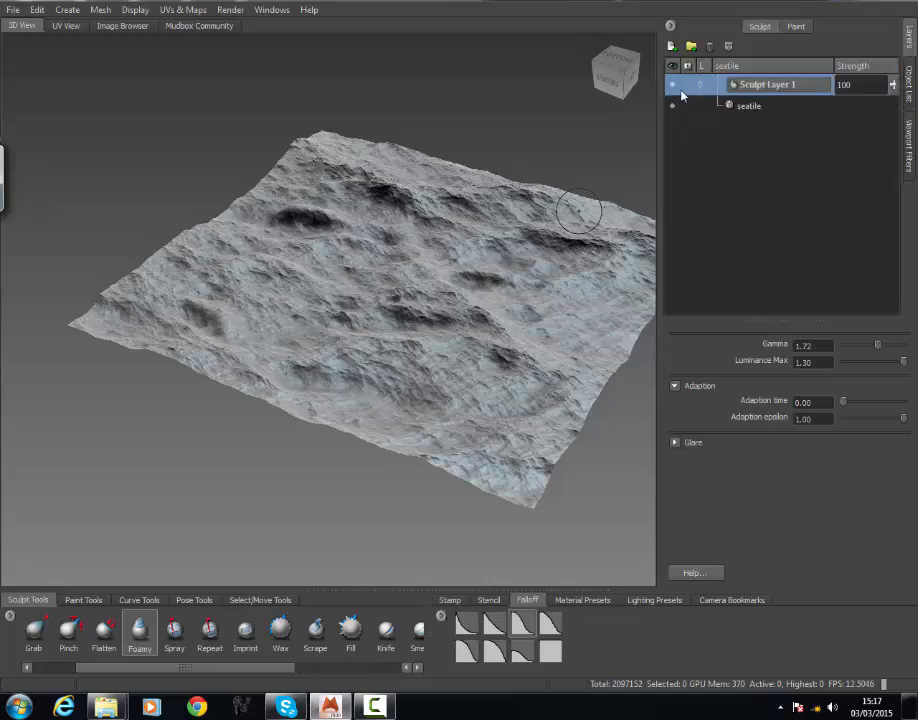
{"action": "left_click", "coordinate": [673, 85]}
{"action": "left_click", "coordinate": [673, 85]}
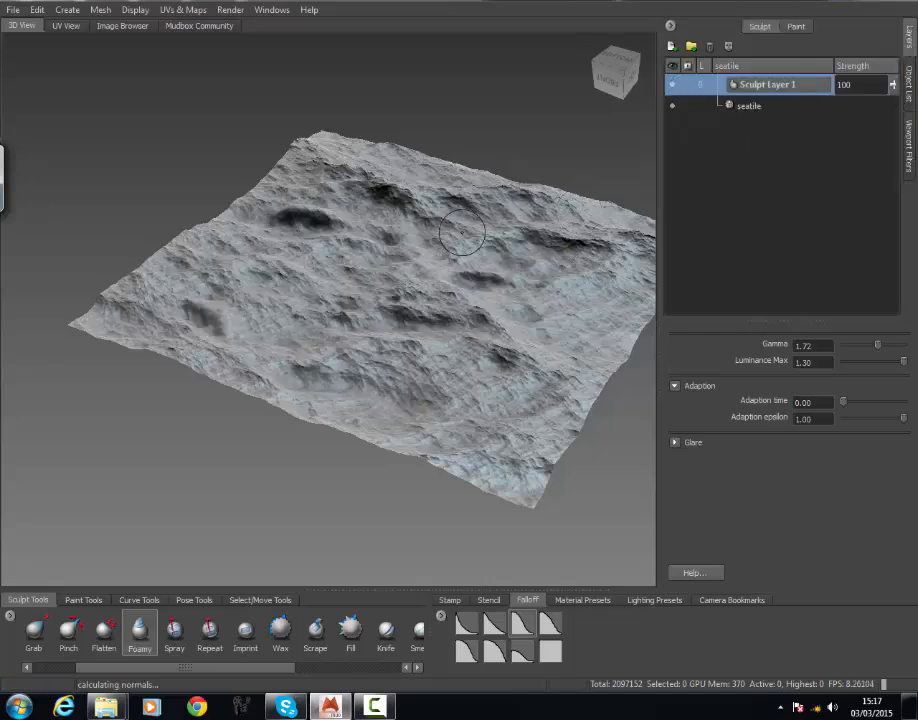
{"action": "left_click_drag", "start_coordinate": [462, 232], "coordinate": [496, 374], "text": "alt"}
{"action": "right_click_drag", "start_coordinate": [496, 374], "coordinate": [608, 470], "text": "alt"}
{"action": "left_click_drag", "start_coordinate": [608, 470], "coordinate": [585, 358], "text": "alt"}
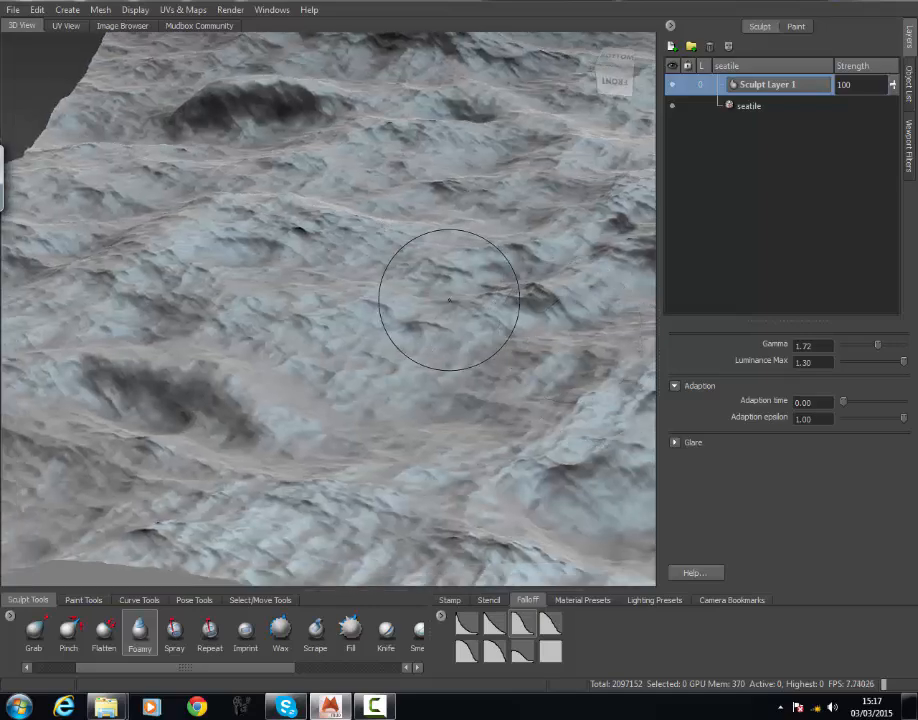
{"action": "right_click_drag", "start_coordinate": [492, 303], "coordinate": [285, 260], "text": "alt"}
{"action": "mouse_move", "coordinate": [285, 260]}
{"action": "left_mouse_down", "text": "alt"}
{"action": "mouse_move", "coordinate": [310, 326]}
{"action": "mouse_move", "coordinate": [305, 282]}
{"action": "left_mouse_up", "text": "alt"}
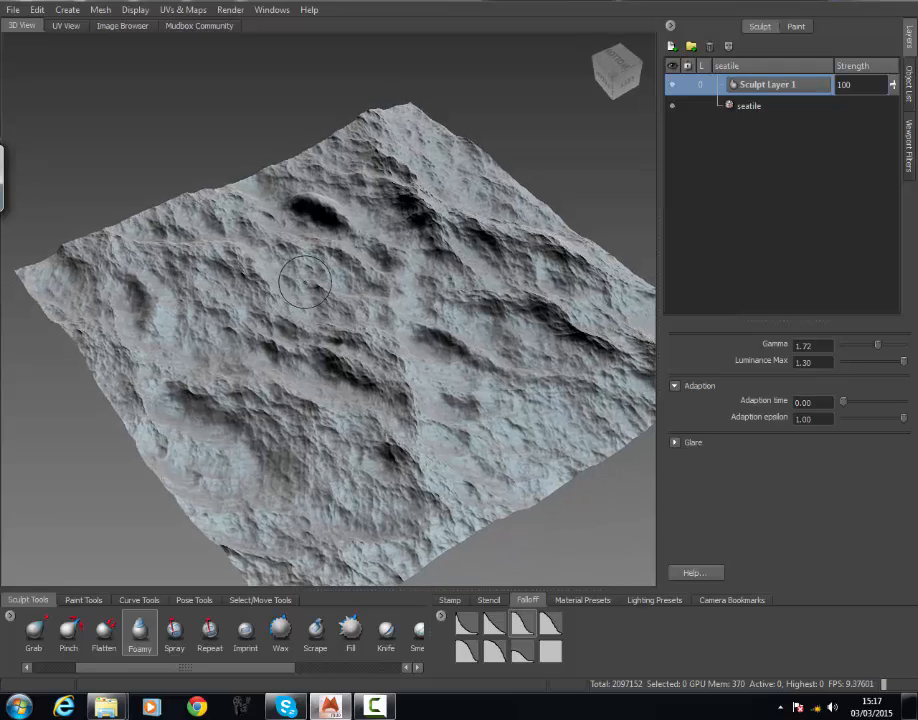